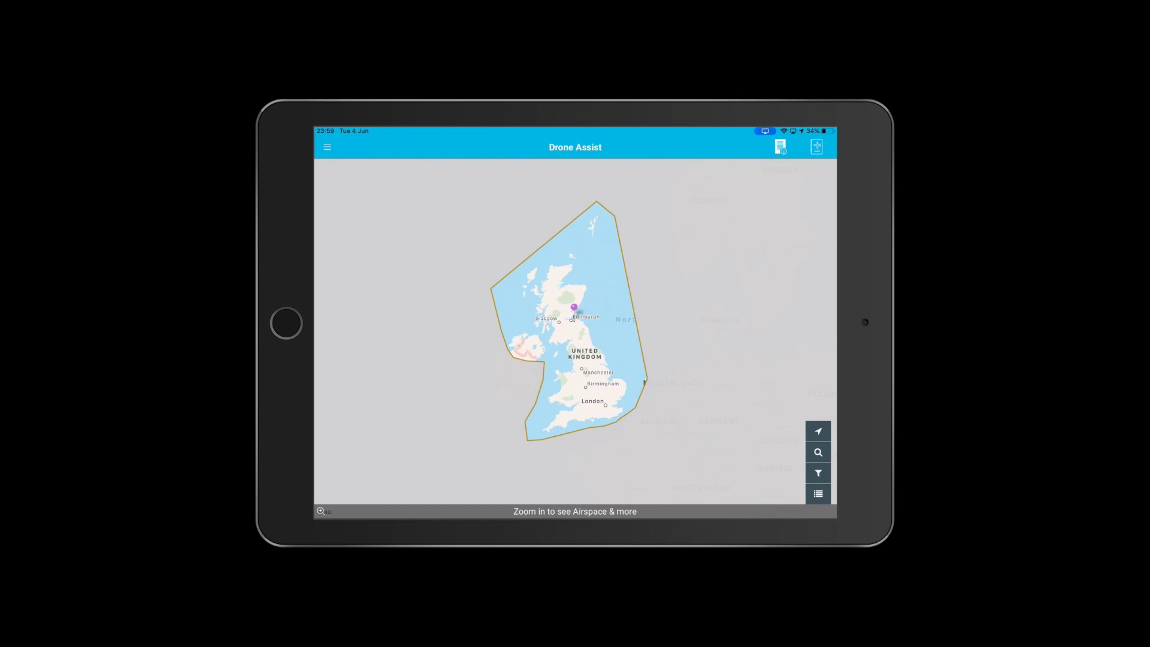
Zoom and pan the Drone Assist map from the UK overview to Cambusbarron near Stirling.
{"action": "scroll", "coordinate": [575, 336], "scroll_direction": "up", "scroll_amount": 10}
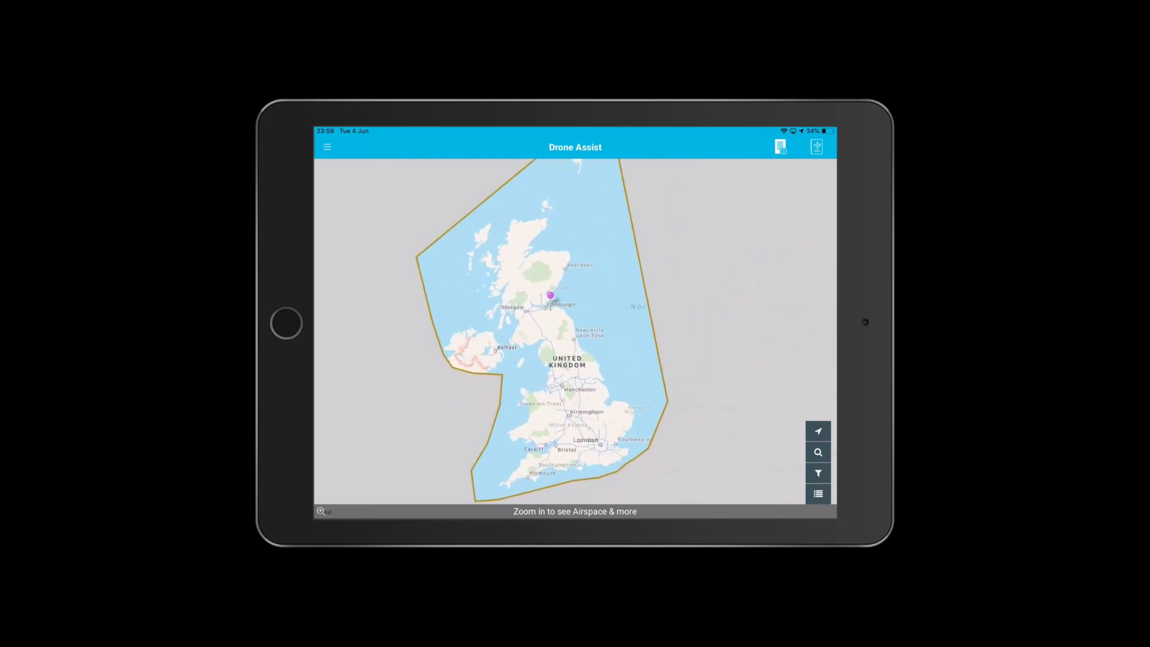
{"action": "scroll", "coordinate": [575, 336], "scroll_direction": "up", "scroll_amount": 10}
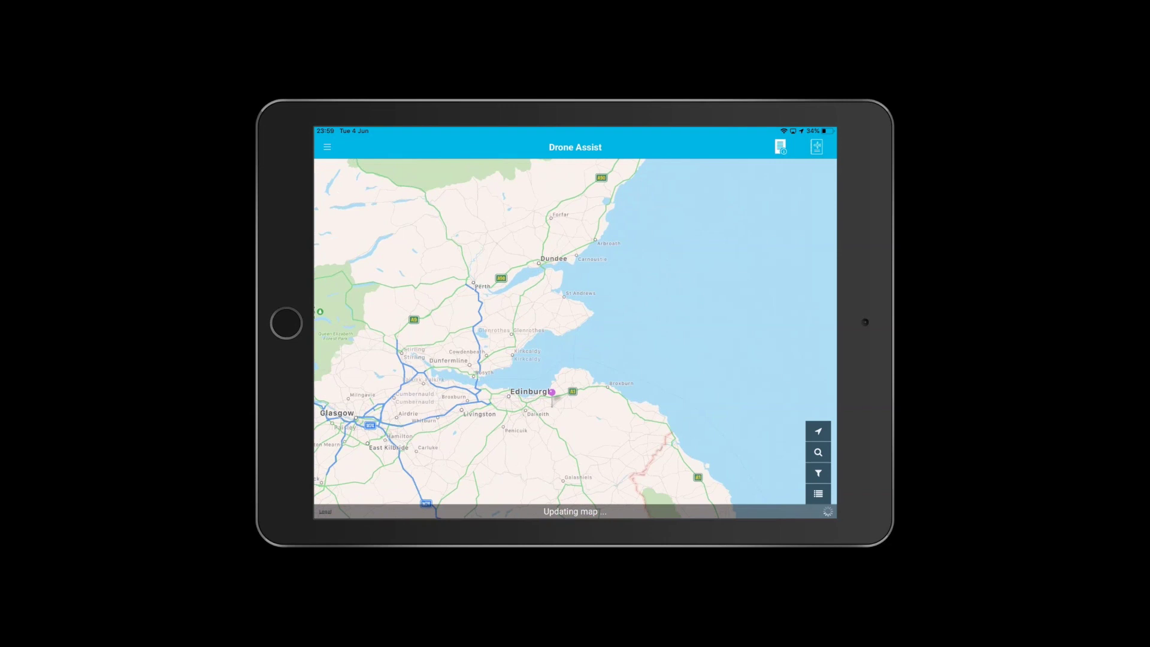
{"action": "left_click_drag", "start_coordinate": [539, 336], "coordinate": [661, 332]}
{"action": "left_click_drag", "start_coordinate": [575, 335], "coordinate": [657, 337]}
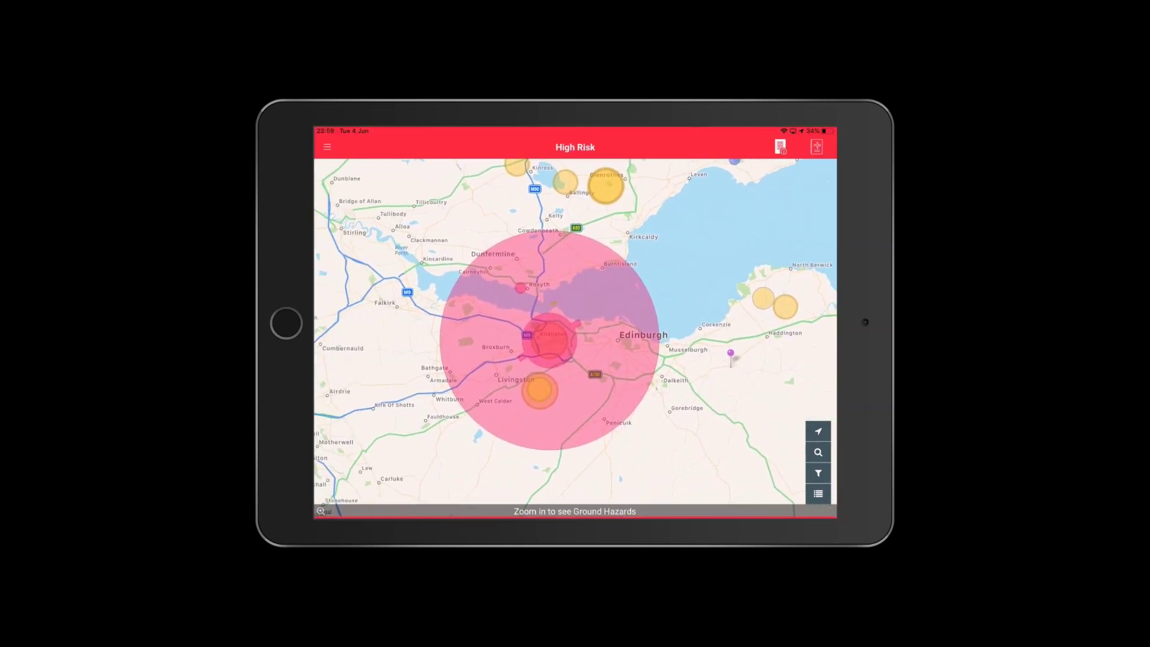
{"action": "left_click_drag", "start_coordinate": [539, 335], "coordinate": [717, 323]}
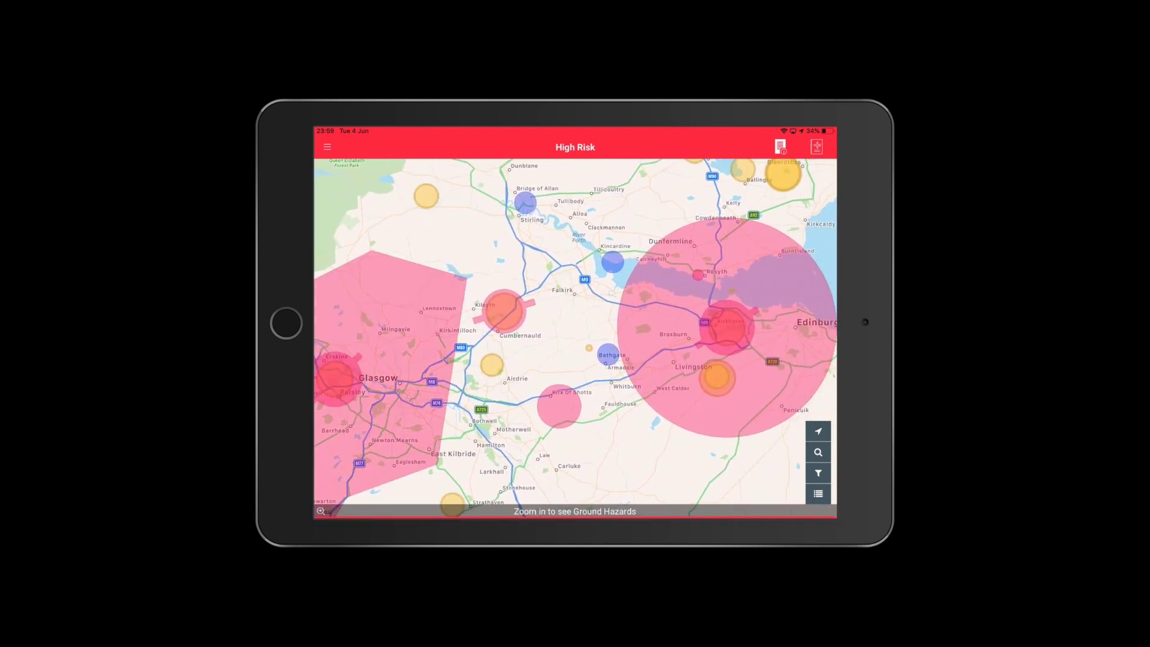
{"action": "scroll", "coordinate": [575, 338], "scroll_direction": "up", "scroll_amount": 5}
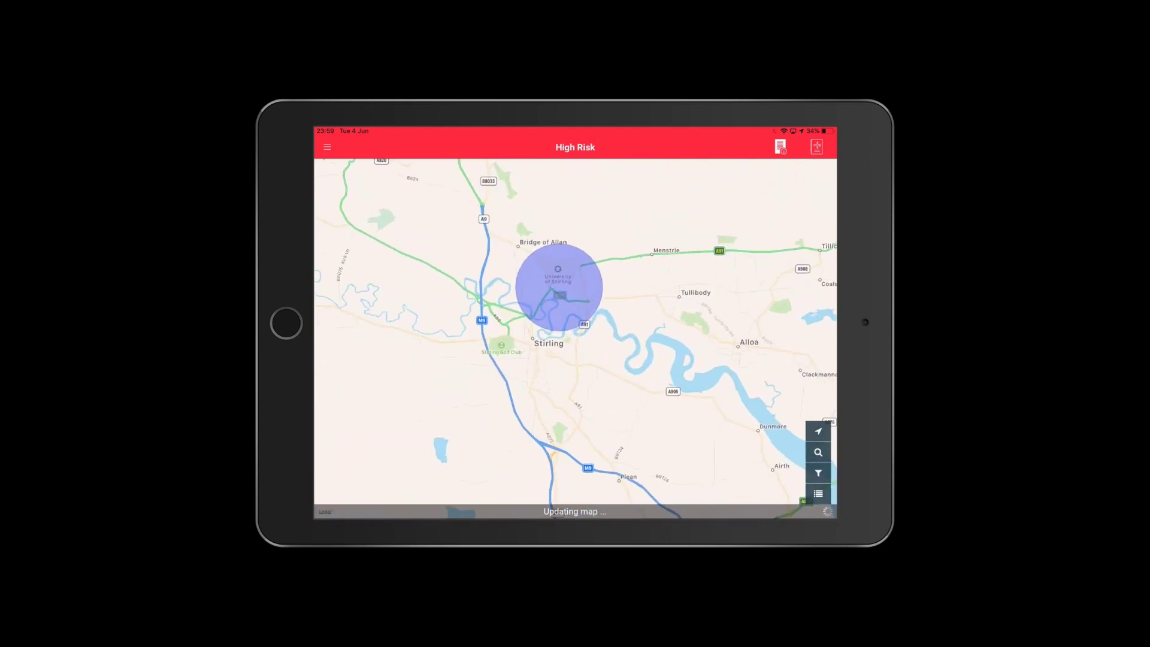
{"action": "left_click_drag", "start_coordinate": [539, 336], "coordinate": [612, 303]}
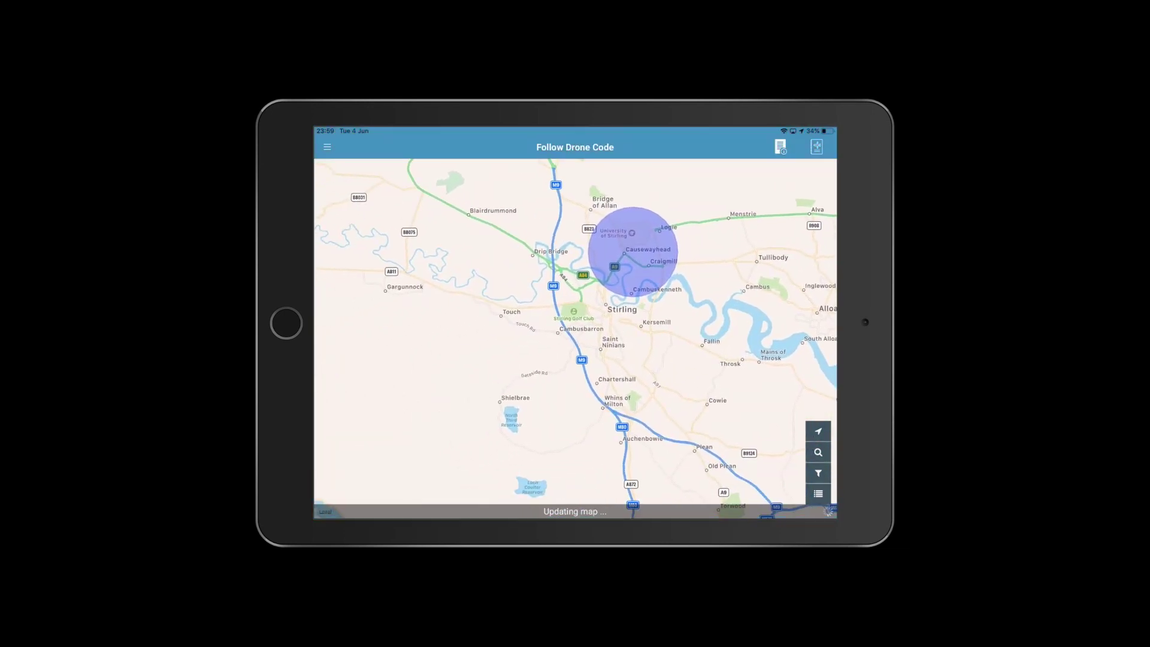
{"action": "scroll", "coordinate": [626, 413], "scroll_direction": "up", "scroll_amount": 5}
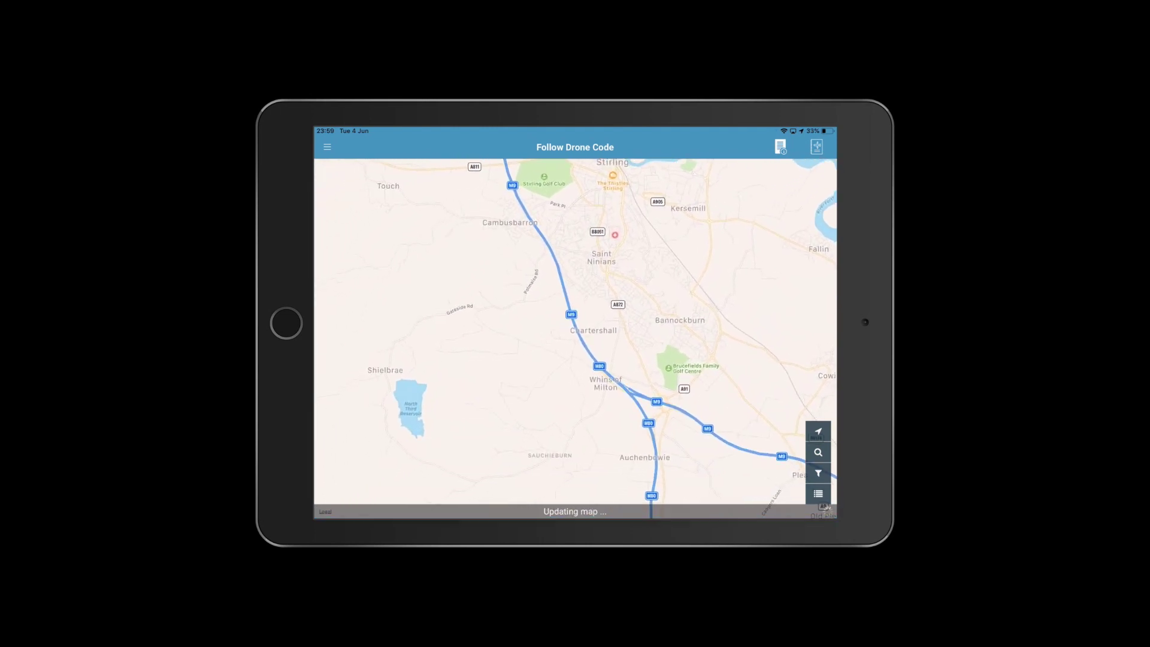
{"action": "scroll", "coordinate": [634, 338], "scroll_direction": "up", "scroll_amount": 3}
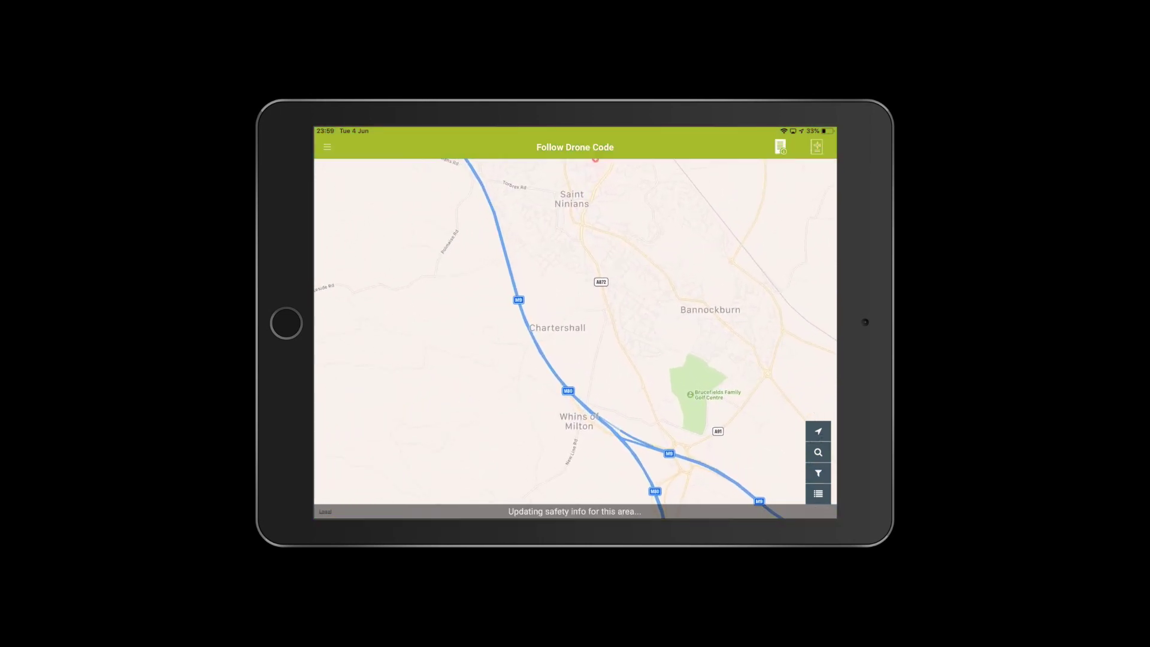
{"action": "left_click_drag", "start_coordinate": [575, 329], "coordinate": [605, 389]}
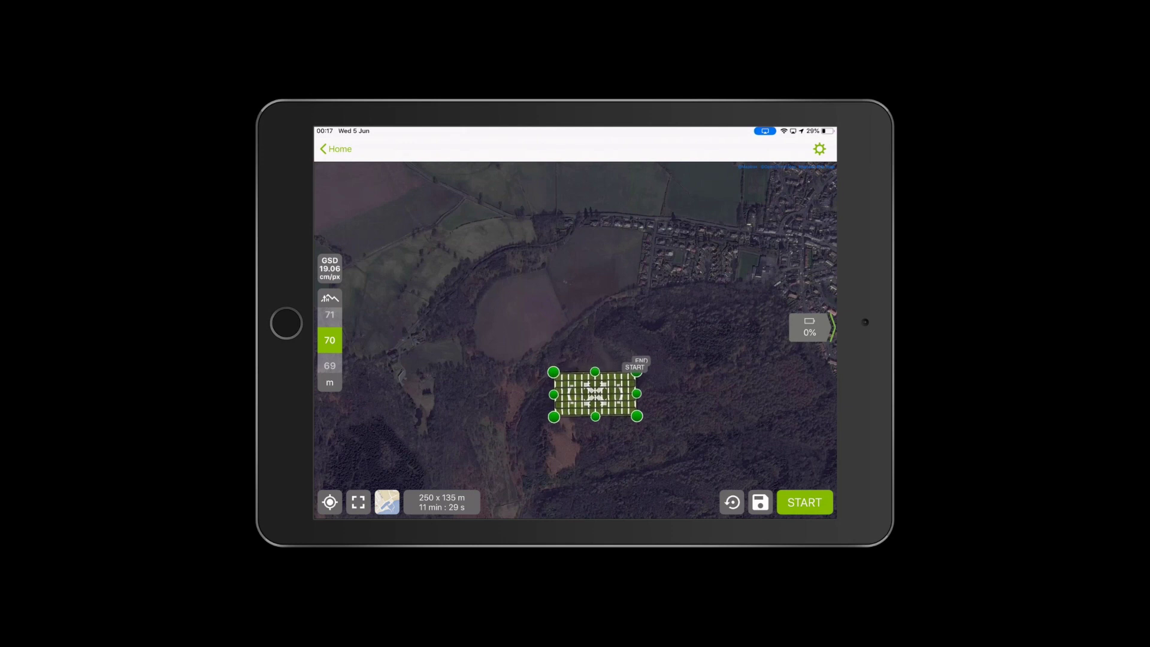
Lower the grid mission's altitude from 70 m to 60 m, giving 16.33 cm/px GSD.
{"action": "scroll", "coordinate": [330, 340], "scroll_direction": "down", "scroll_amount": 5}
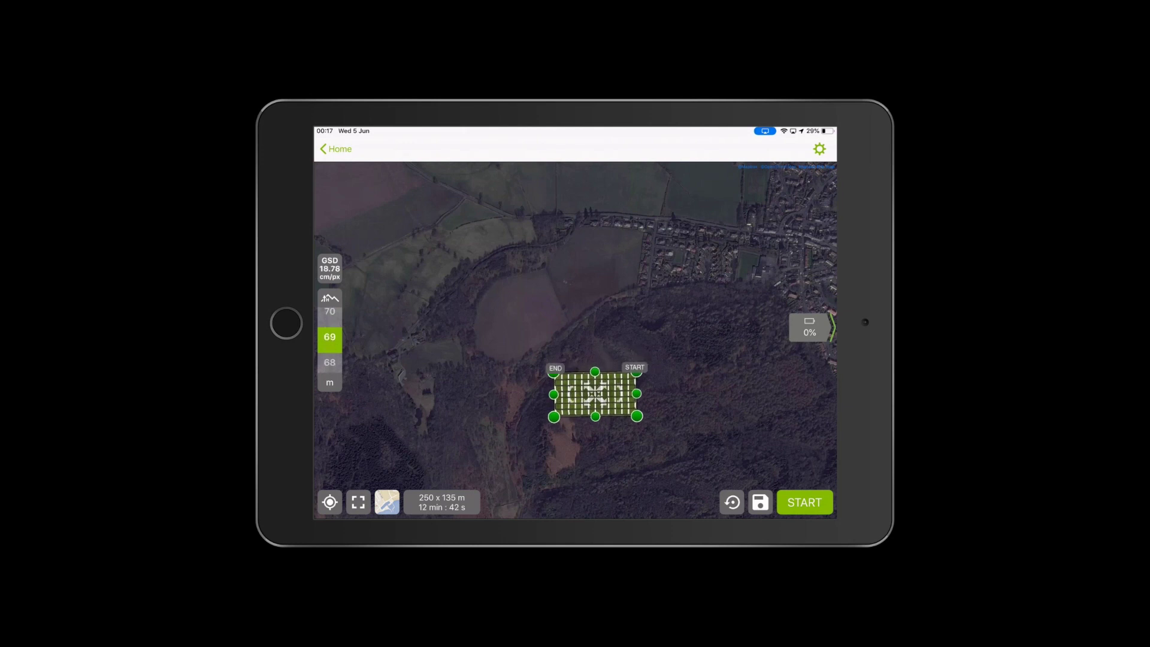
{"action": "scroll", "coordinate": [329, 340], "scroll_direction": "down", "scroll_amount": 6}
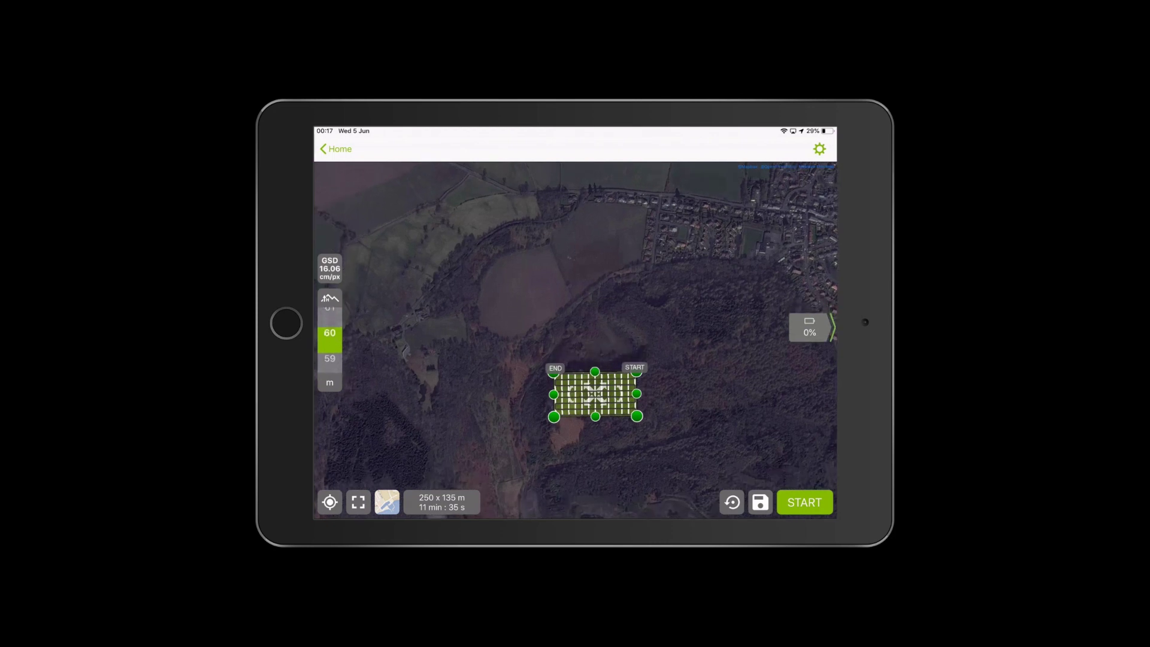
{"action": "scroll", "coordinate": [329, 341], "scroll_direction": "up", "scroll_amount": 1}
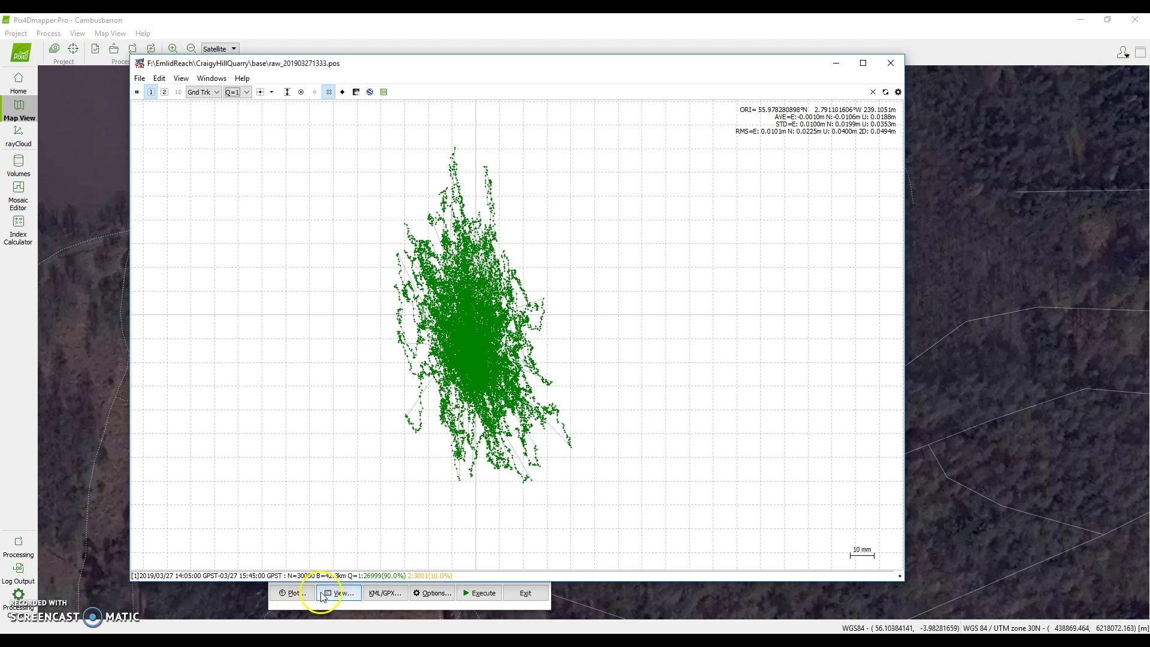
{"action": "left_click", "coordinate": [344, 606]}
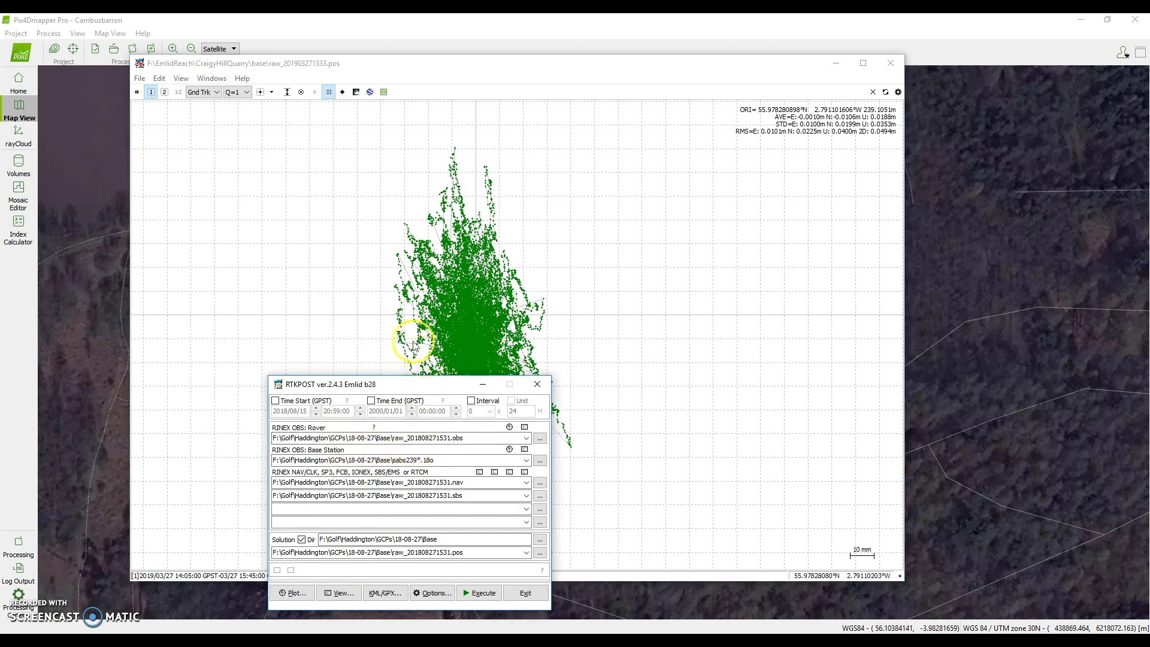
{"action": "left_click", "coordinate": [379, 353]}
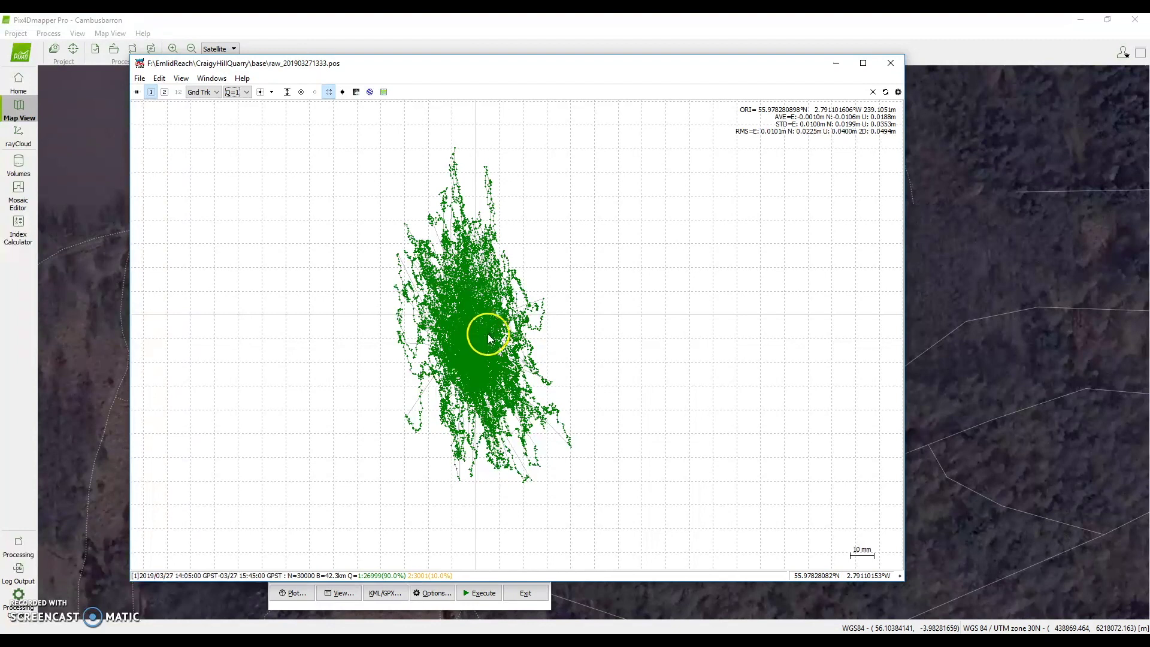
Bring the Pix4Dmapper map of image positions and flight lines in front of RTKPLOT.
{"action": "left_click", "coordinate": [77, 119]}
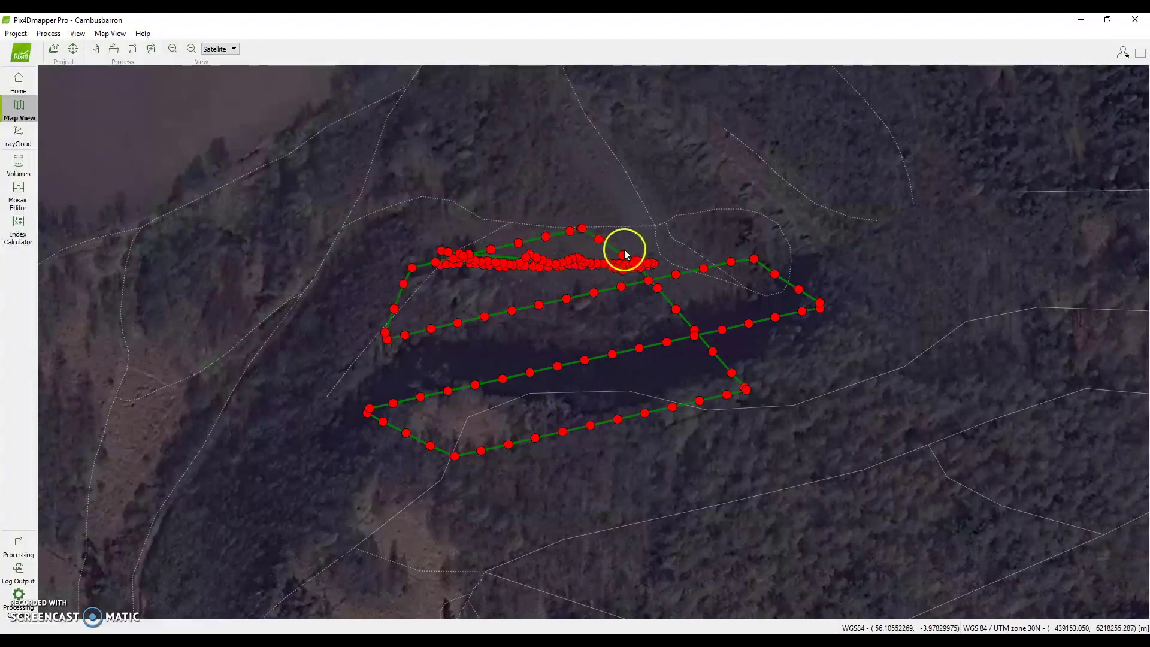
Switch to rayCloud and orbit the densified point cloud to a near top-down quarry view.
{"action": "left_click", "coordinate": [17, 135]}
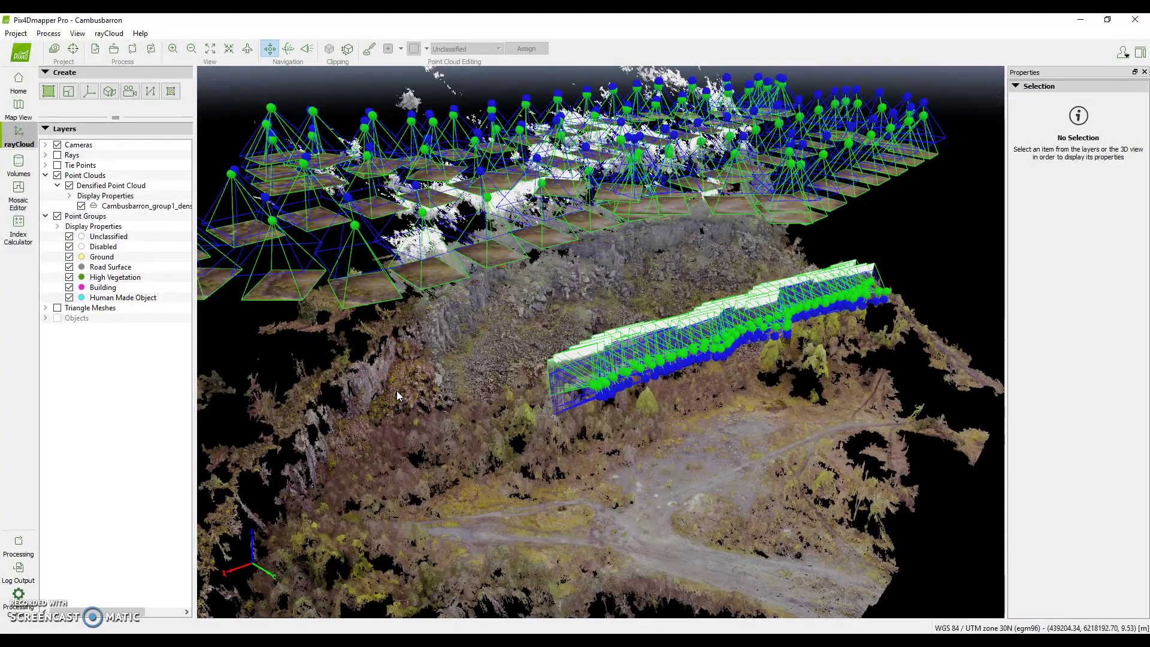
{"action": "left_click", "coordinate": [396, 390]}
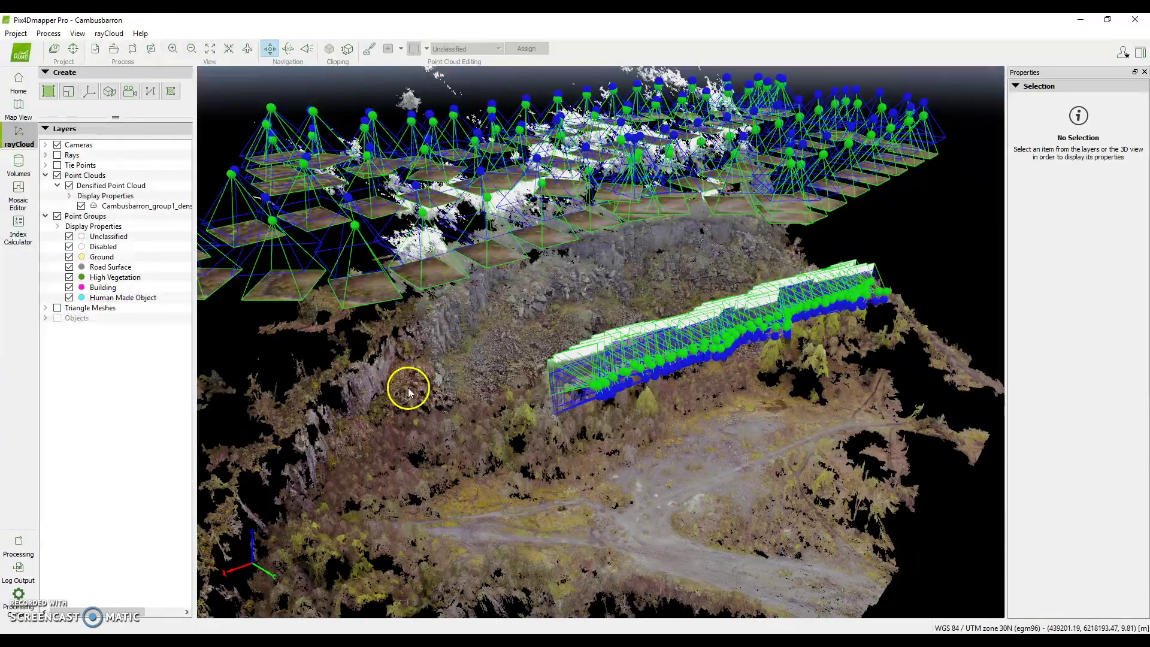
{"action": "left_click_drag", "start_coordinate": [417, 390], "coordinate": [346, 403]}
{"action": "left_click", "coordinate": [496, 411]}
{"action": "left_click_drag", "start_coordinate": [495, 411], "coordinate": [703, 239]}
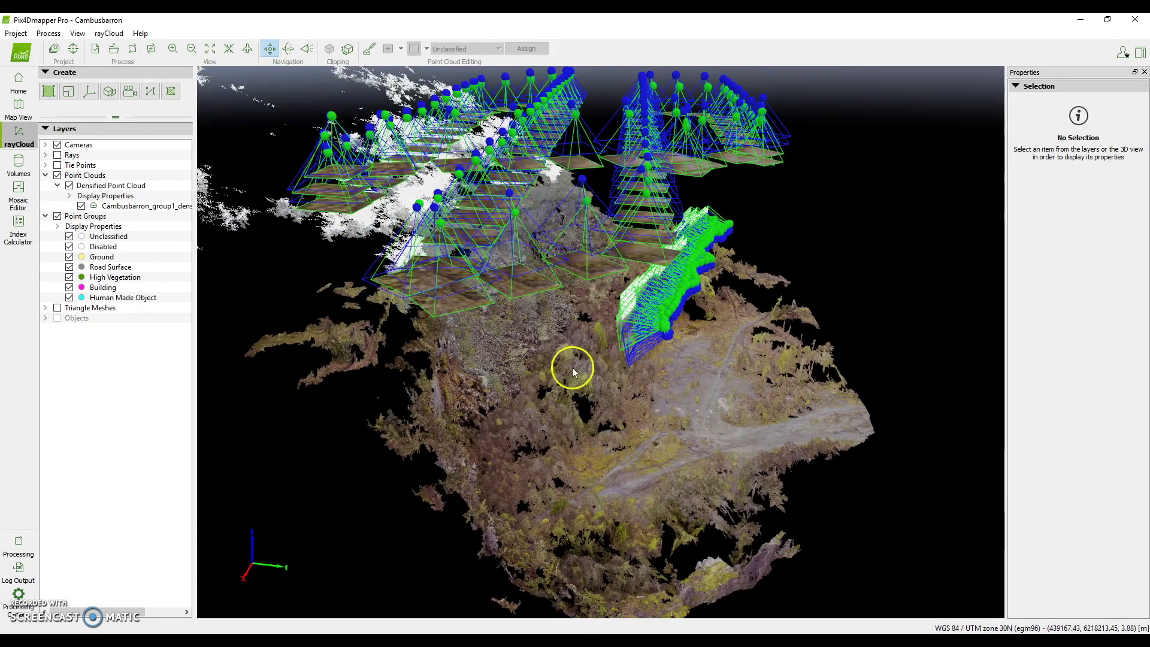
Orbit to a side view of the quarry and pan so the flight line runs diagonally.
{"action": "left_click_drag", "start_coordinate": [674, 370], "coordinate": [443, 357]}
{"action": "left_click", "coordinate": [805, 342]}
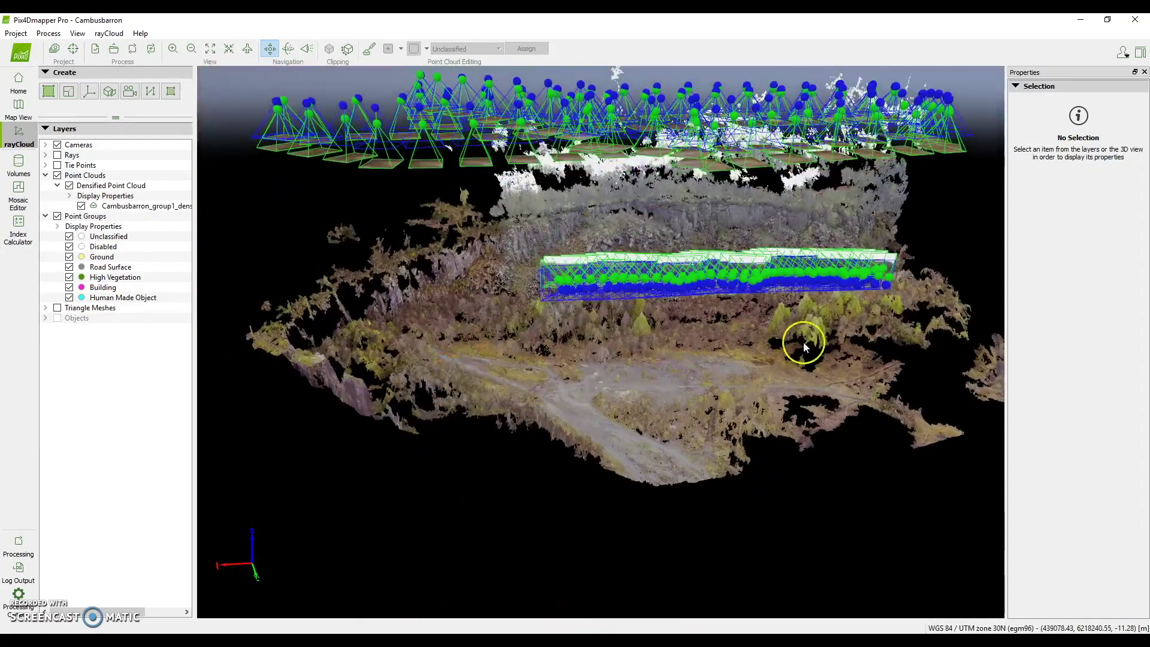
{"action": "scroll", "coordinate": [802, 344], "scroll_direction": "up", "scroll_amount": 2}
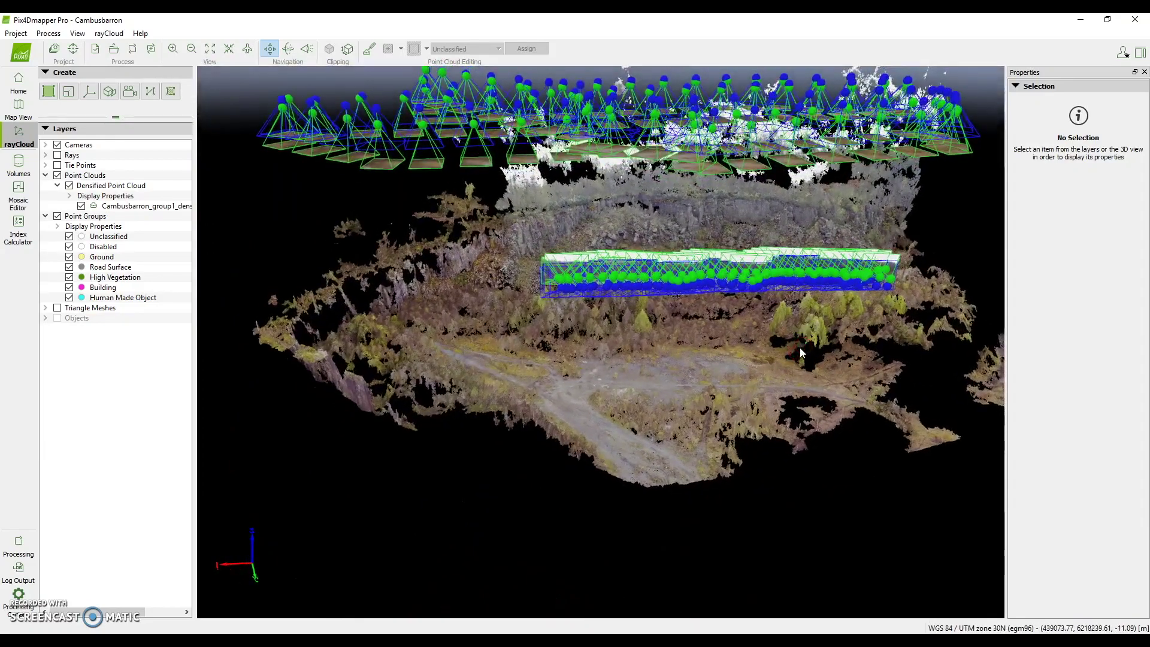
{"action": "right_click_drag", "start_coordinate": [803, 344], "coordinate": [658, 399]}
{"action": "left_click_drag", "start_coordinate": [658, 399], "coordinate": [659, 335]}
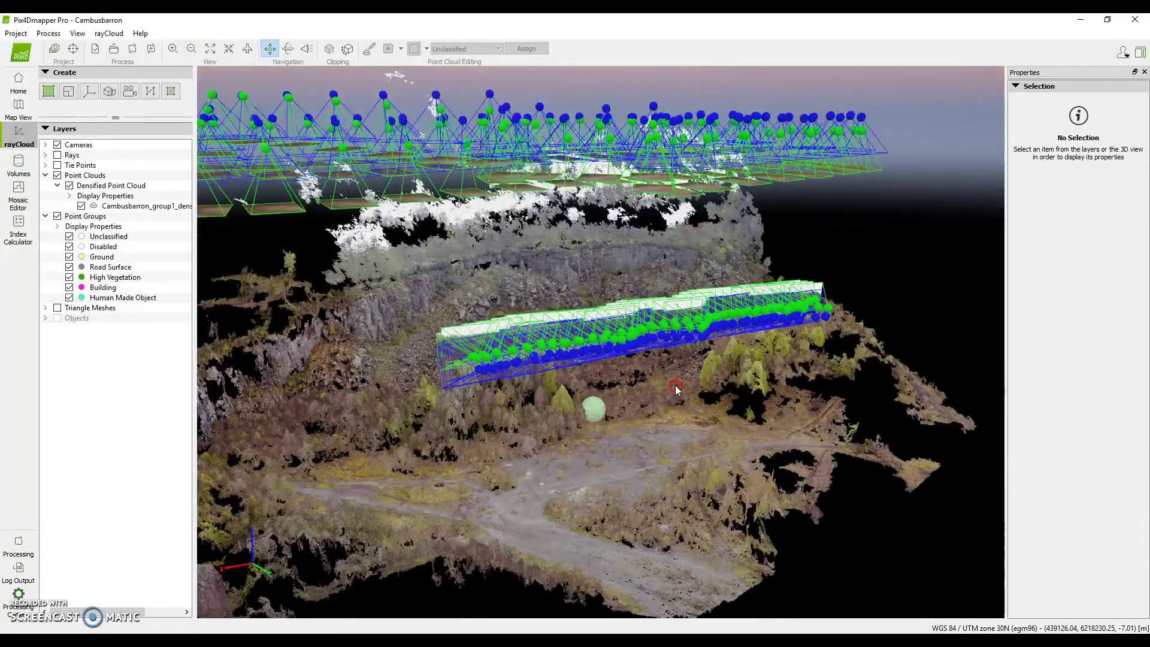
Hide the camera positions, leaving only the densified point cloud visible.
{"action": "left_click", "coordinate": [58, 176]}
{"action": "left_click", "coordinate": [58, 176]}
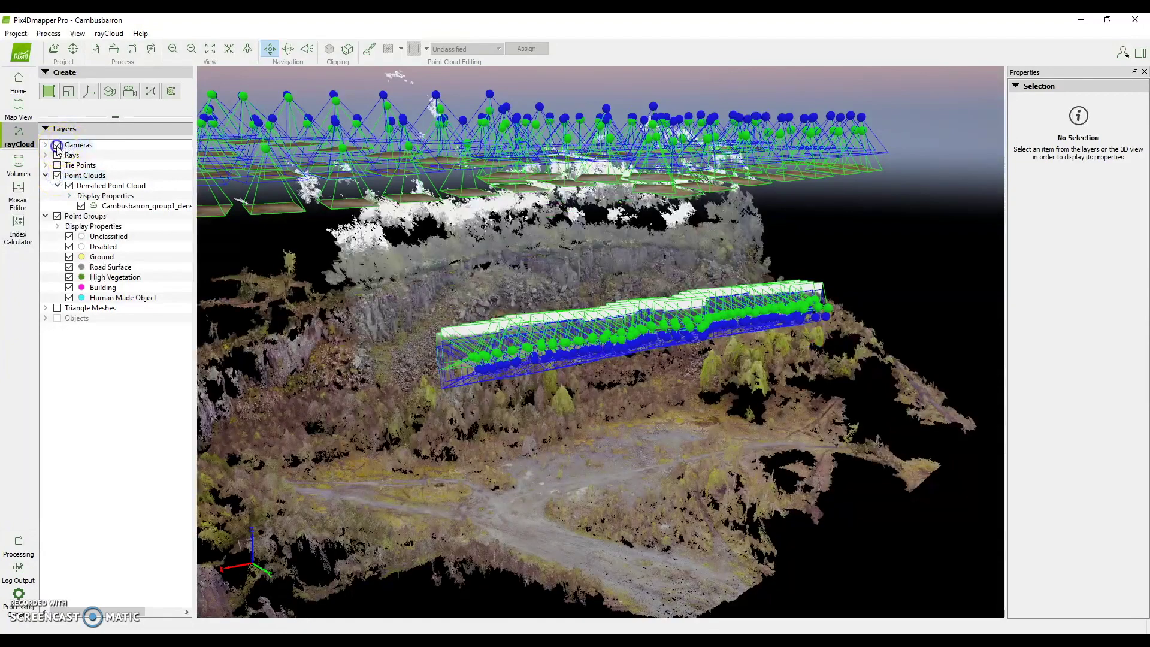
{"action": "left_click", "coordinate": [57, 145]}
{"action": "left_click_drag", "start_coordinate": [565, 357], "coordinate": [441, 379]}
Orbit the point cloud around the quarry face, quarry floor and wooded slope.
{"action": "scroll", "coordinate": [508, 393], "scroll_direction": "up", "scroll_amount": 5}
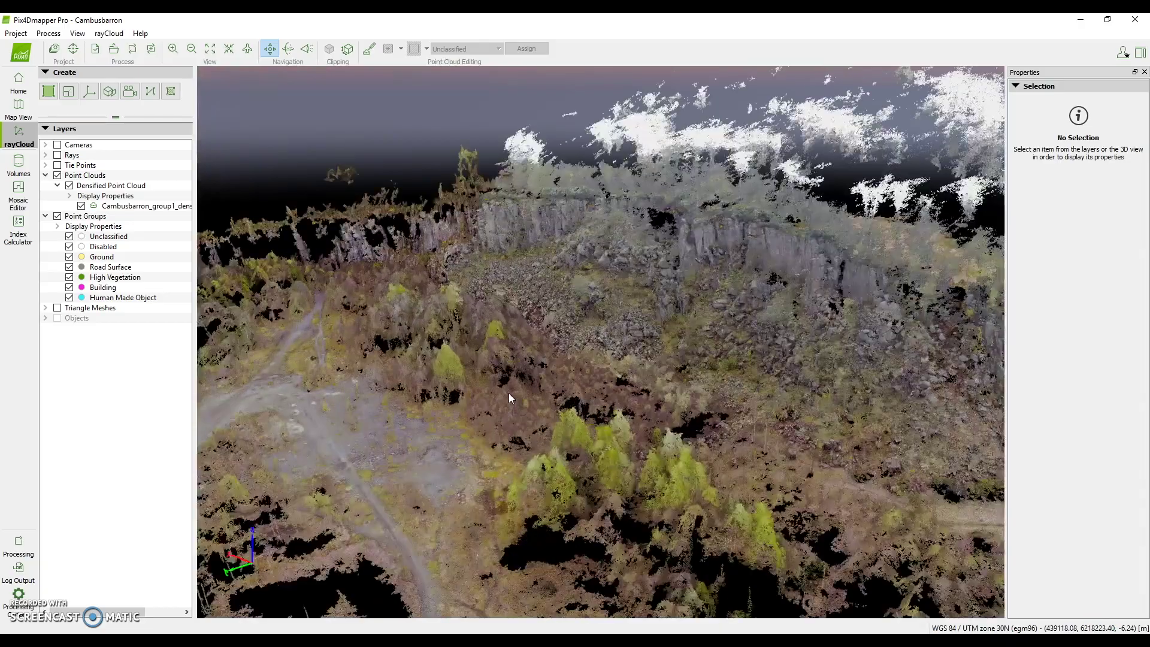
{"action": "scroll", "coordinate": [509, 393], "scroll_direction": "up", "scroll_amount": 2}
{"action": "left_click_drag", "start_coordinate": [508, 393], "coordinate": [829, 390]}
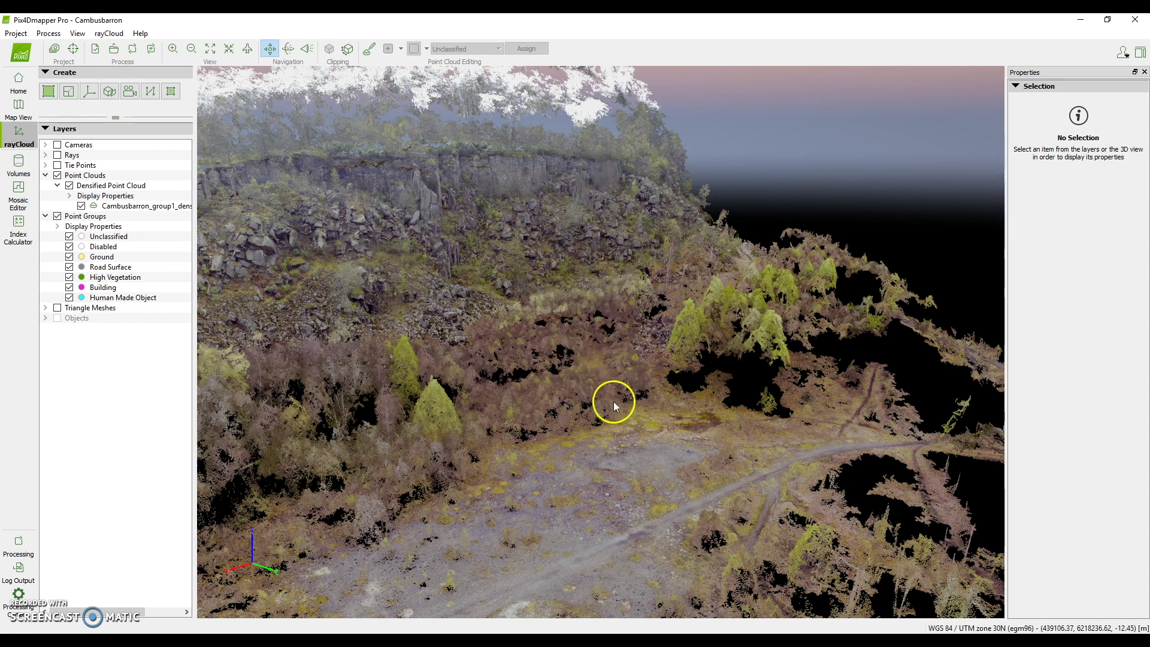
{"action": "left_click_drag", "start_coordinate": [513, 429], "coordinate": [426, 440]}
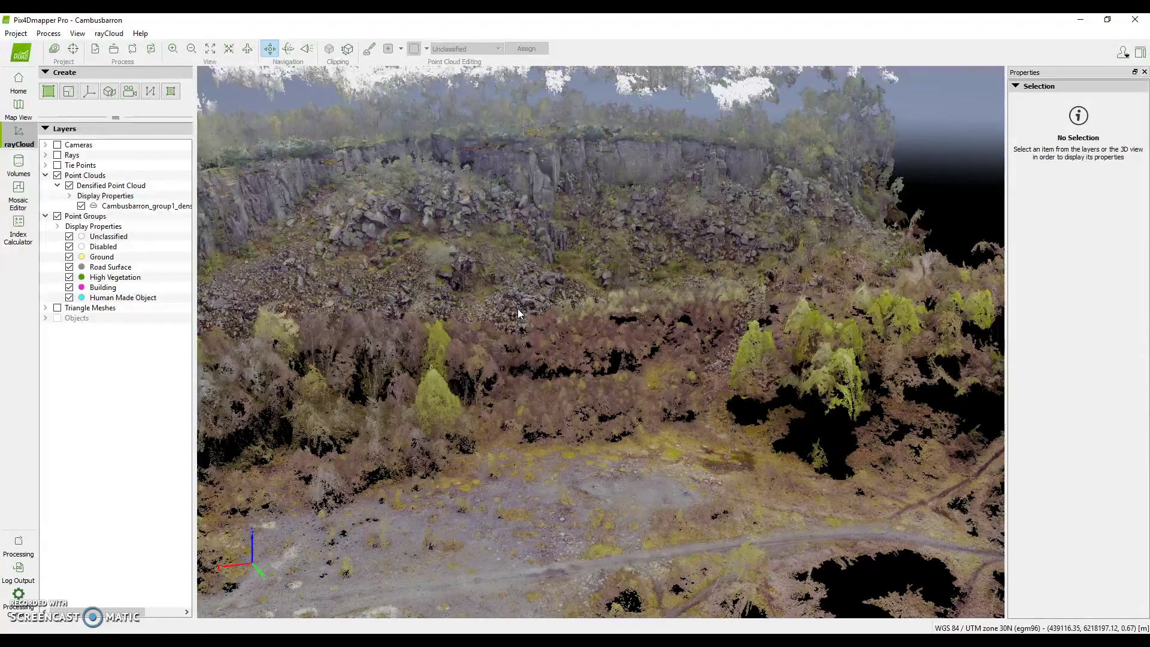
{"action": "left_click_drag", "start_coordinate": [515, 339], "coordinate": [461, 361]}
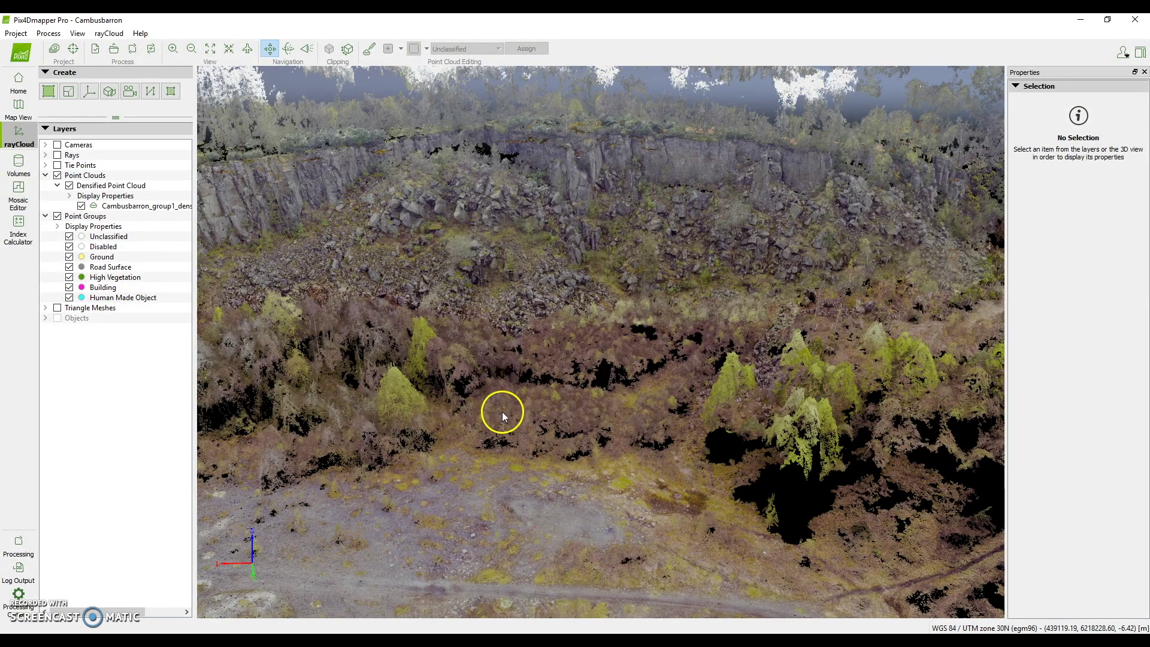
{"action": "left_click_drag", "start_coordinate": [502, 412], "coordinate": [471, 419]}
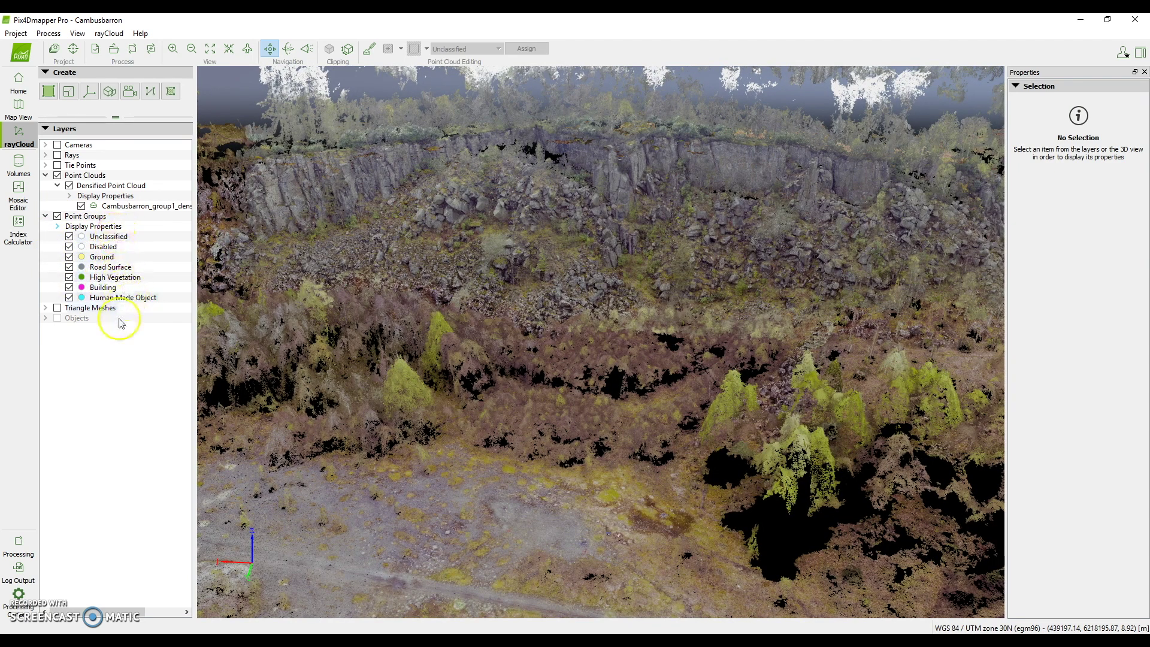
{"action": "left_click_drag", "start_coordinate": [401, 426], "coordinate": [515, 436]}
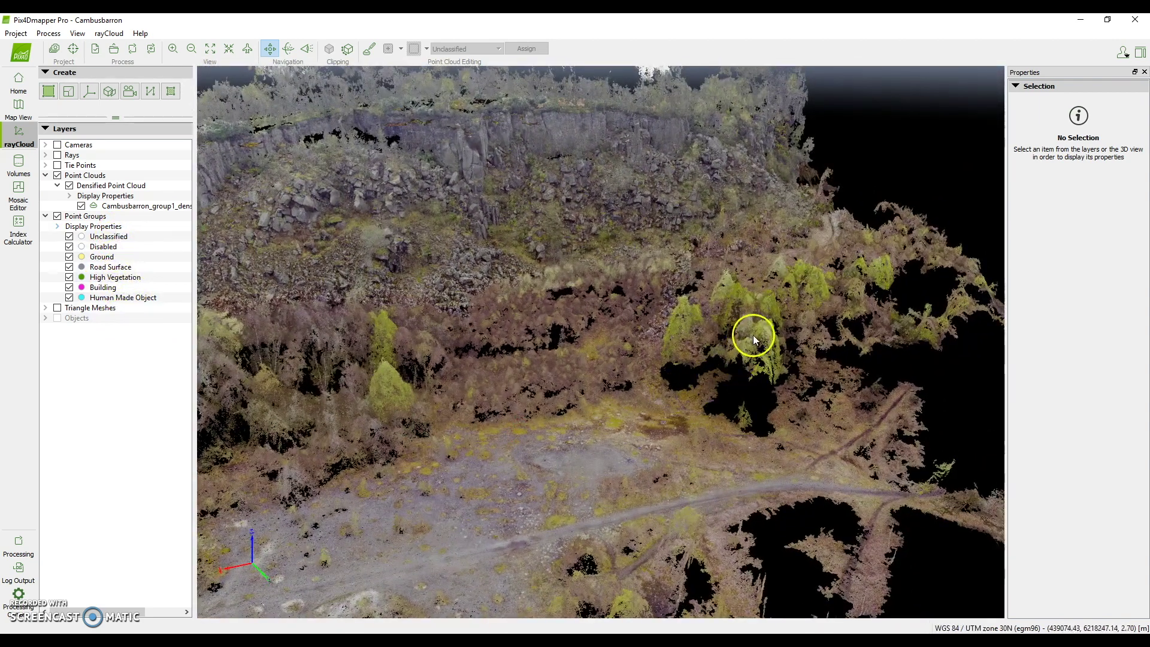
{"action": "left_click_drag", "start_coordinate": [760, 372], "coordinate": [736, 380]}
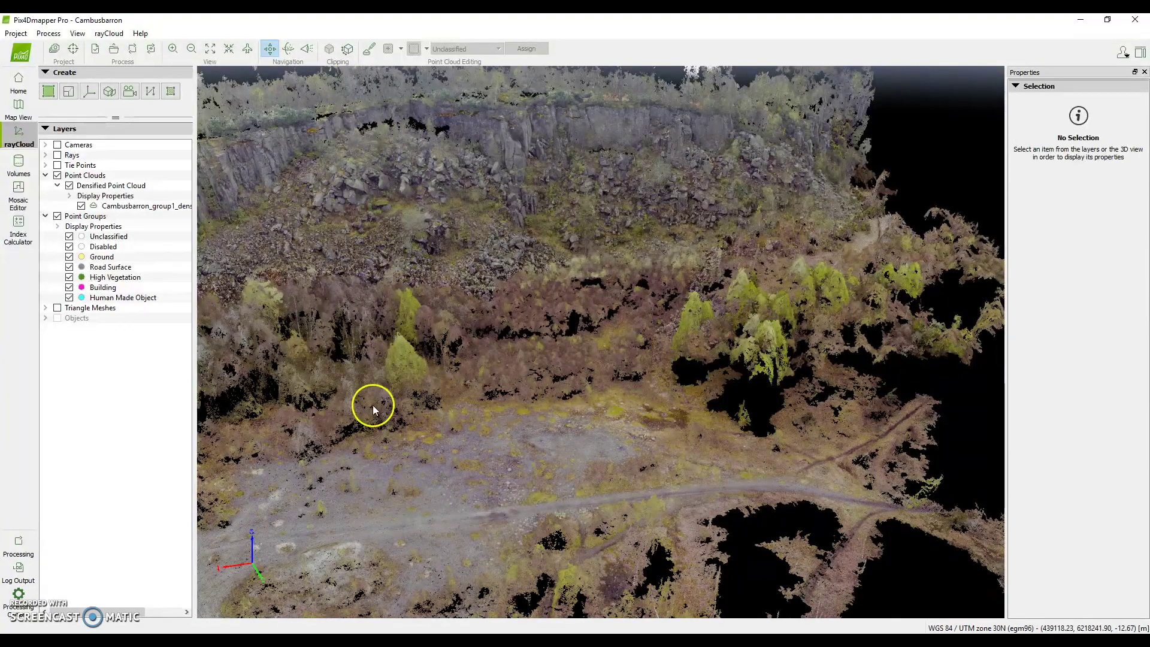
Hide Point Groups and show the expanded Triangle Meshes layer.
{"action": "left_click", "coordinate": [57, 216]}
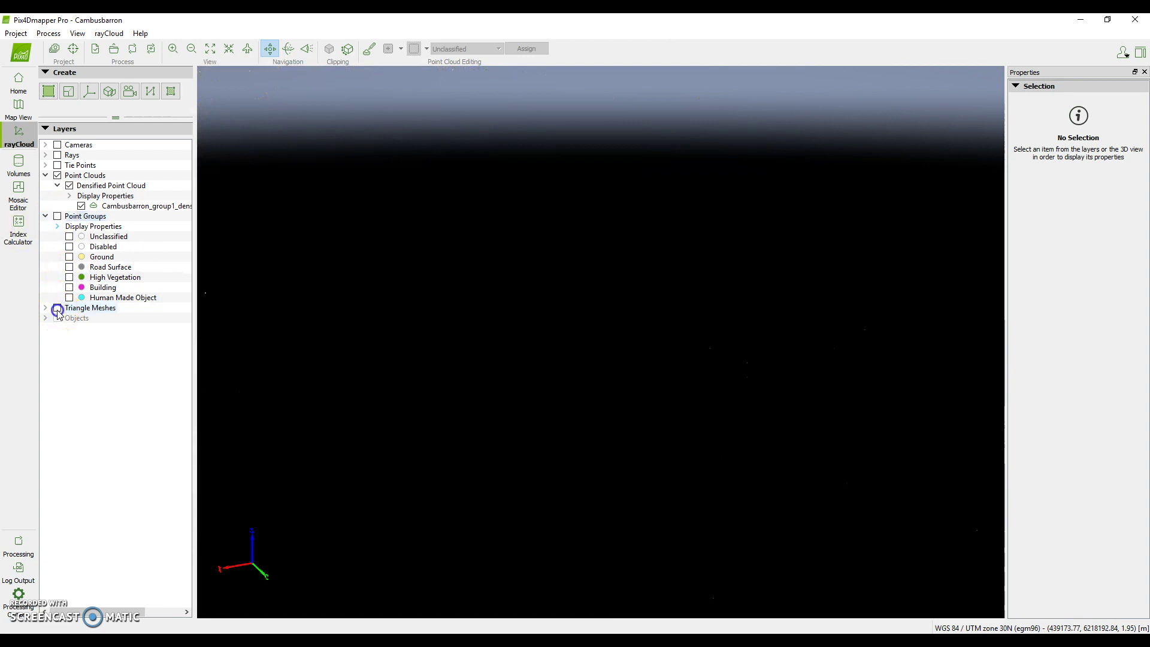
{"action": "left_click", "coordinate": [57, 308]}
{"action": "left_click", "coordinate": [46, 308]}
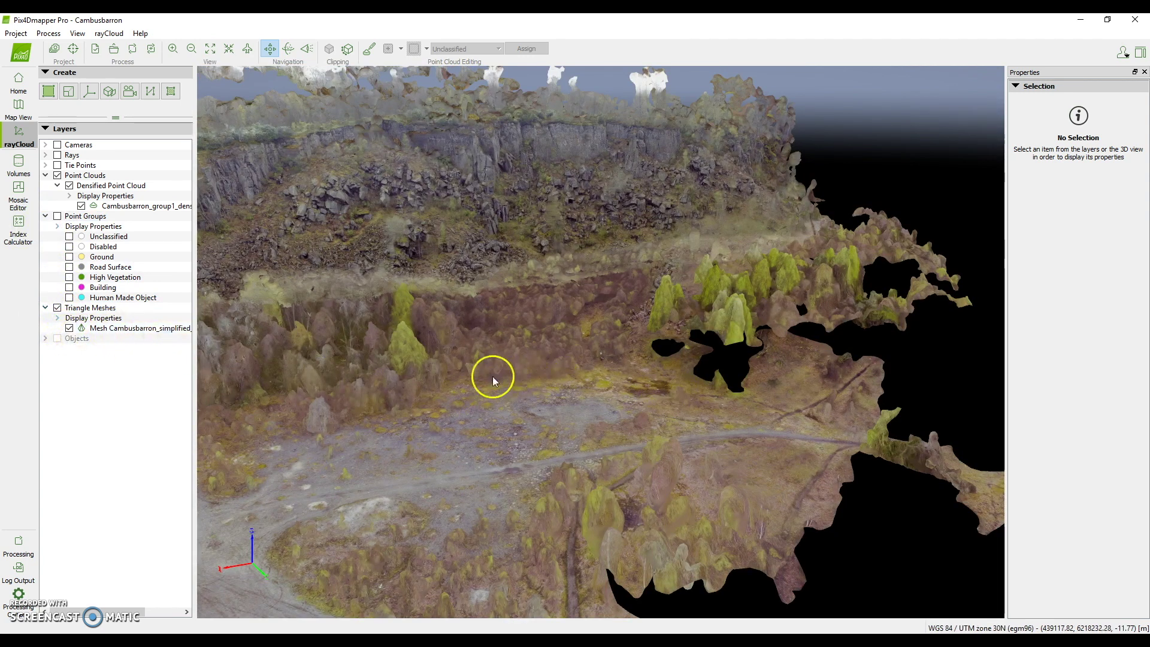
Orbit the textured mesh along the cliff and pivot it around the track.
{"action": "left_click_drag", "start_coordinate": [492, 376], "coordinate": [628, 382]}
{"action": "left_click", "coordinate": [94, 340]}
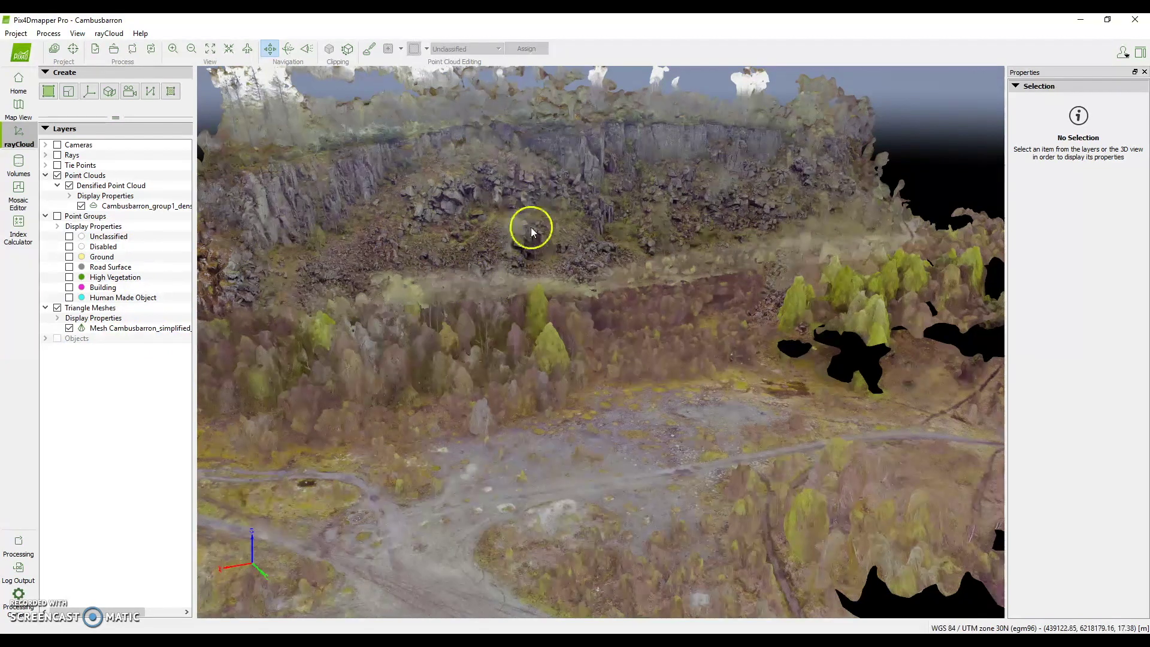
{"action": "left_click_drag", "start_coordinate": [605, 398], "coordinate": [342, 394]}
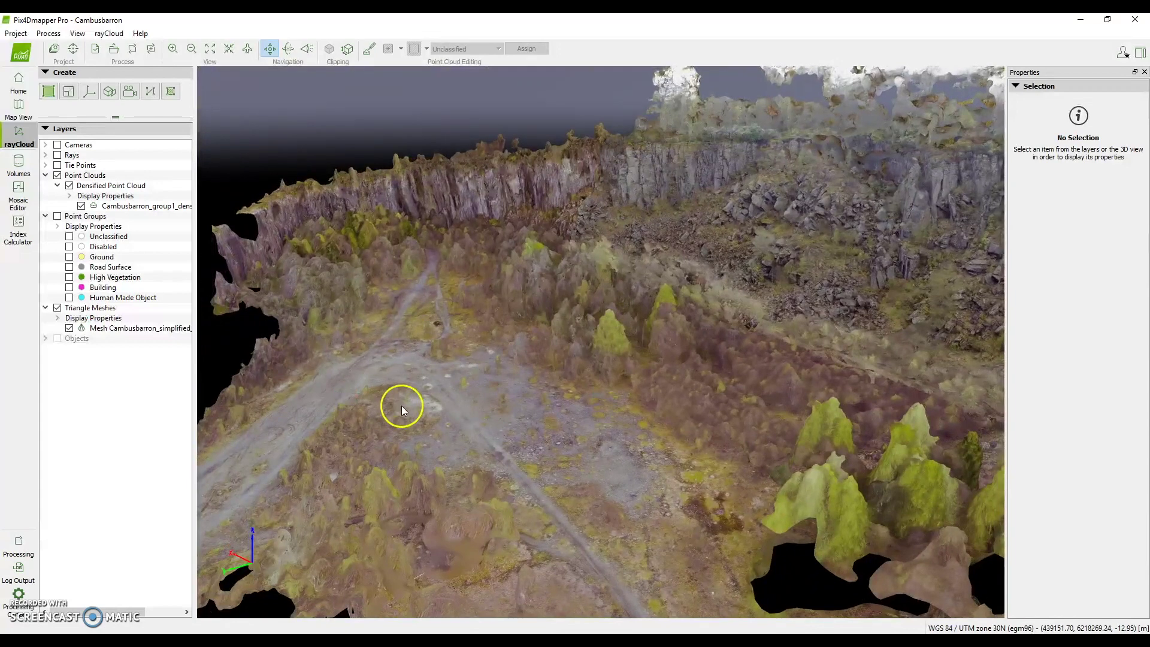
{"action": "scroll", "coordinate": [402, 406], "scroll_direction": "up", "scroll_amount": 3}
{"action": "left_click_drag", "start_coordinate": [548, 319], "coordinate": [750, 272]}
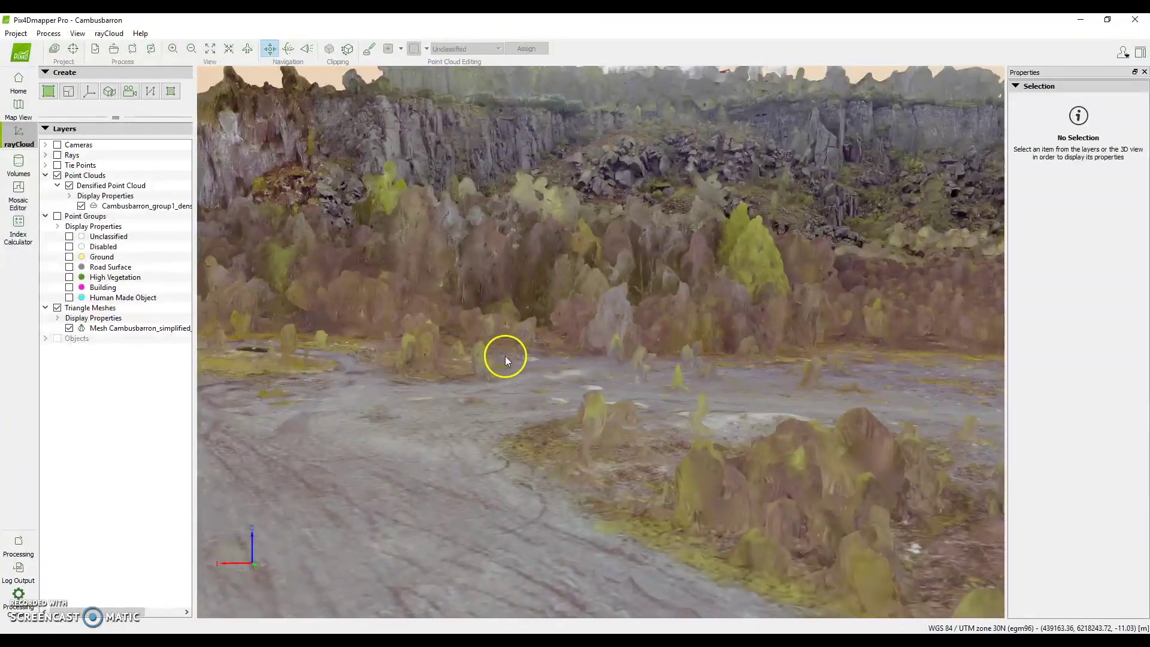
Orbit around a point on the quarry floor and tilt the mesh to reveal more cliffs.
{"action": "scroll", "coordinate": [505, 356], "scroll_direction": "up", "scroll_amount": 3}
{"action": "scroll", "coordinate": [505, 356], "scroll_direction": "down", "scroll_amount": 5}
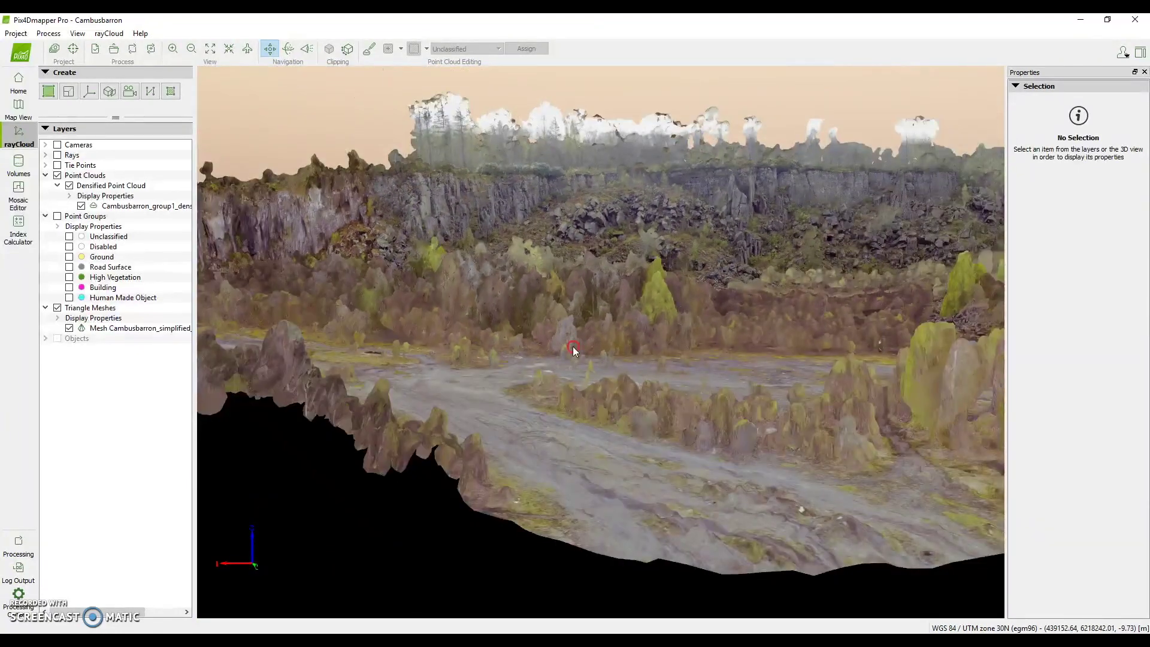
{"action": "mouse_move", "coordinate": [572, 346]}
{"action": "left_mouse_down"}
{"action": "mouse_move", "coordinate": [532, 371]}
{"action": "mouse_move", "coordinate": [477, 372]}
{"action": "left_mouse_up"}
{"action": "scroll", "coordinate": [537, 358], "scroll_direction": "up", "scroll_amount": 5}
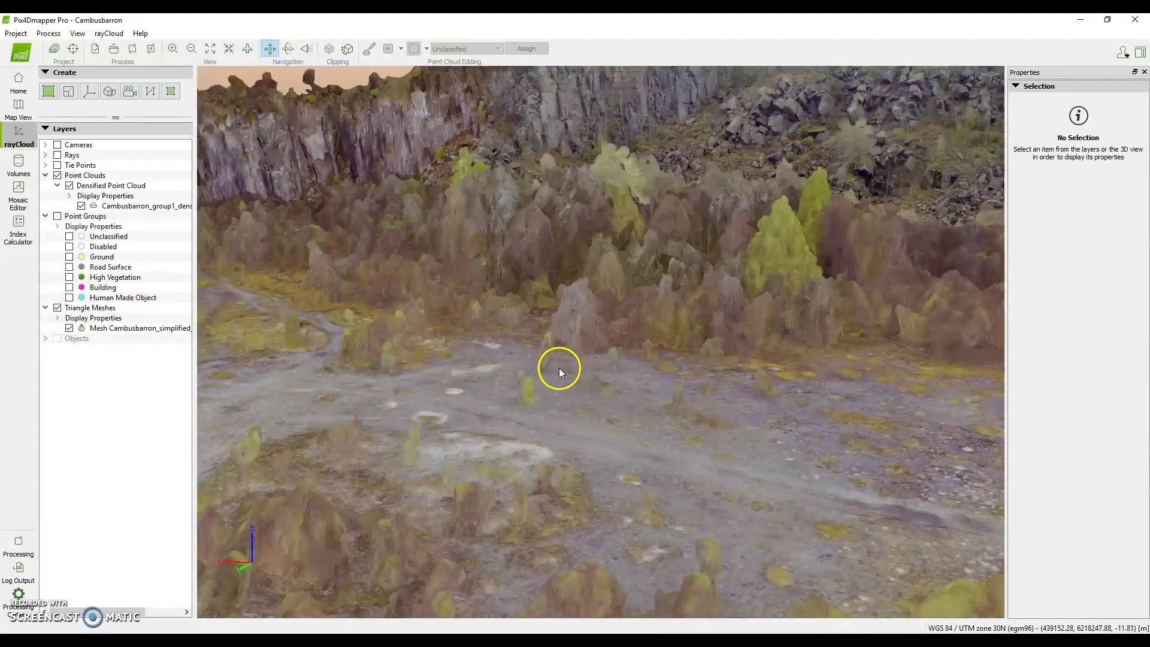
{"action": "mouse_move", "coordinate": [576, 361]}
{"action": "left_mouse_down"}
{"action": "mouse_move", "coordinate": [587, 359]}
{"action": "mouse_move", "coordinate": [587, 326]}
{"action": "mouse_move", "coordinate": [595, 356]}
{"action": "mouse_move", "coordinate": [632, 339]}
{"action": "mouse_move", "coordinate": [611, 357]}
{"action": "mouse_move", "coordinate": [566, 358]}
{"action": "mouse_move", "coordinate": [578, 367]}
{"action": "mouse_move", "coordinate": [689, 354]}
{"action": "mouse_move", "coordinate": [416, 408]}
{"action": "mouse_move", "coordinate": [275, 411]}
{"action": "mouse_move", "coordinate": [473, 439]}
{"action": "mouse_move", "coordinate": [572, 439]}
{"action": "mouse_move", "coordinate": [674, 409]}
{"action": "mouse_move", "coordinate": [643, 415]}
{"action": "left_mouse_up"}
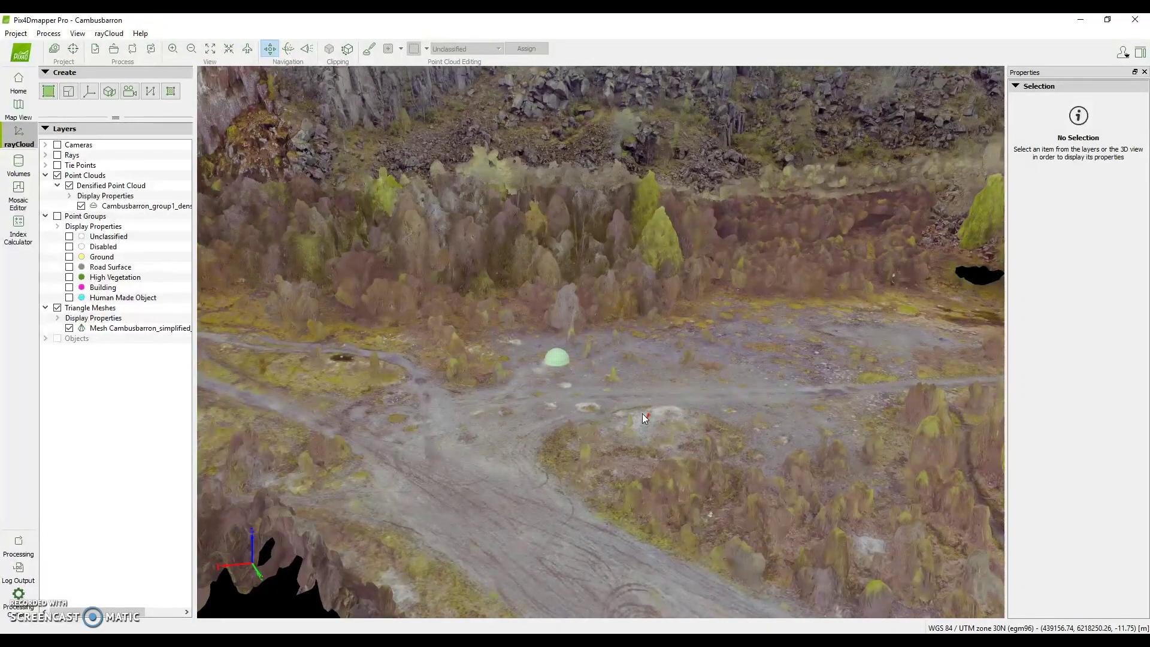
{"action": "left_click_drag", "start_coordinate": [642, 415], "coordinate": [472, 411]}
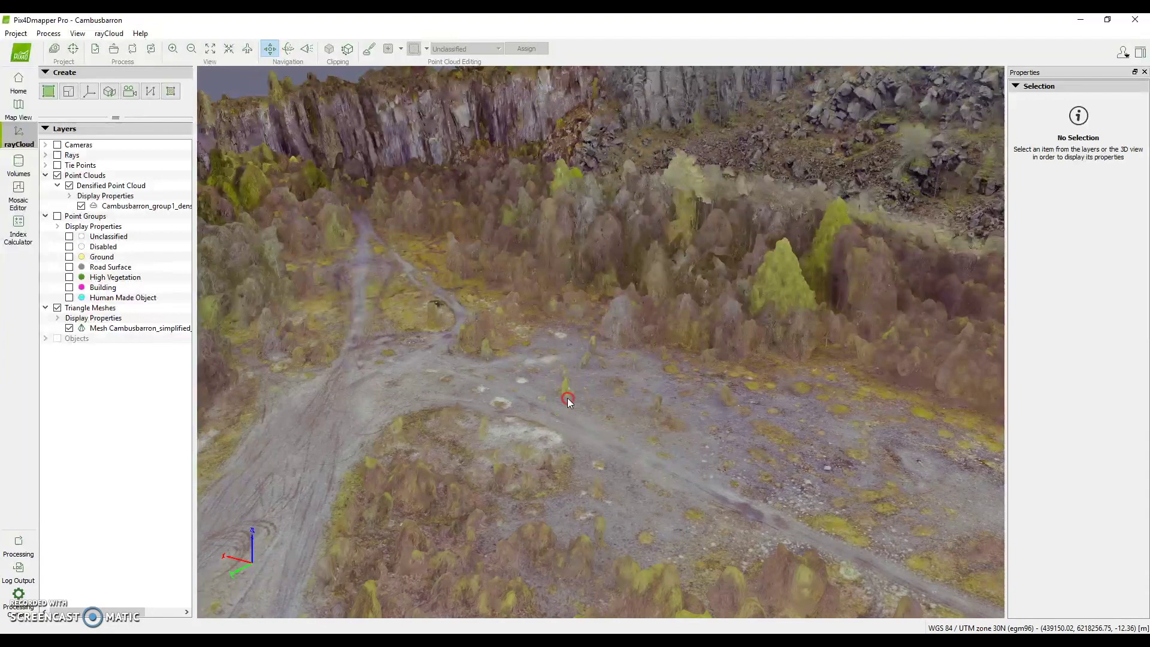
Orbit until the horizon shows, then zoom in close on the cliff face.
{"action": "left_click_drag", "start_coordinate": [568, 401], "coordinate": [919, 364]}
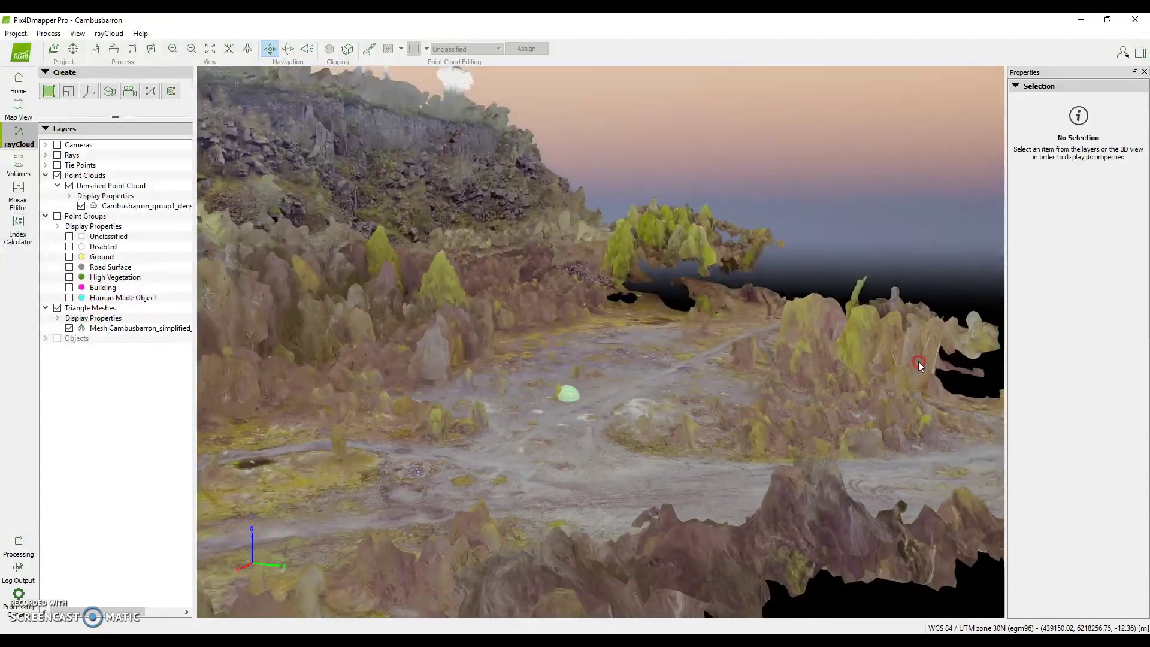
{"action": "left_click_drag", "start_coordinate": [772, 416], "coordinate": [635, 365]}
{"action": "scroll", "coordinate": [750, 318], "scroll_direction": "up", "scroll_amount": 1}
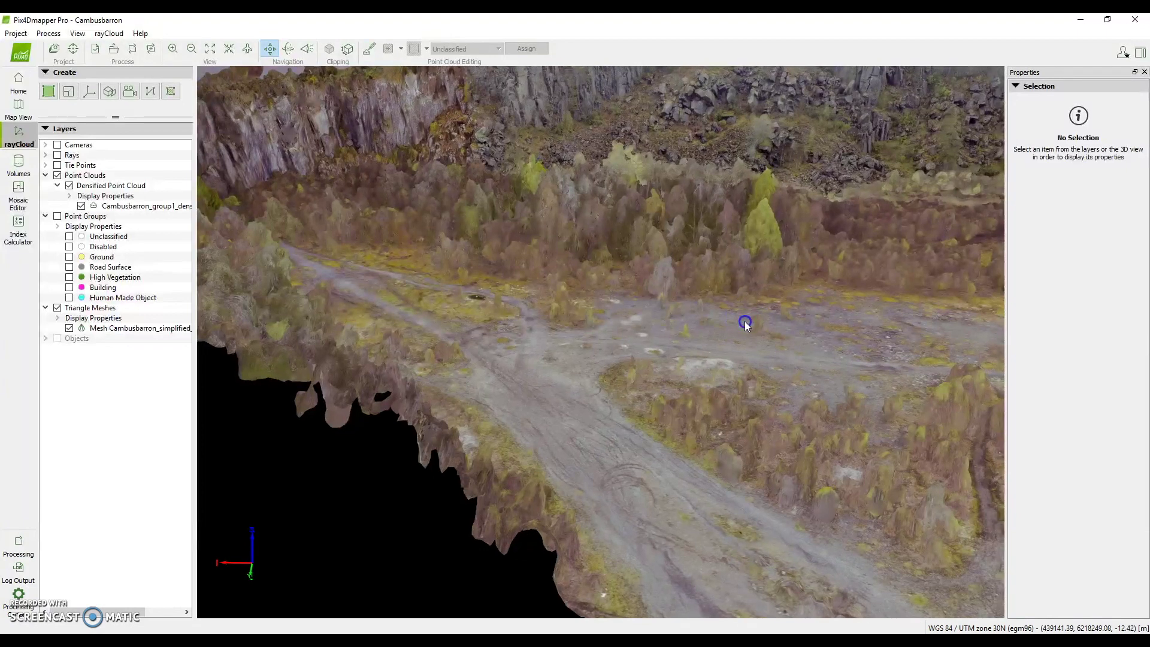
{"action": "scroll", "coordinate": [525, 441], "scroll_direction": "up", "scroll_amount": 3}
{"action": "left_click_drag", "start_coordinate": [514, 423], "coordinate": [647, 398]}
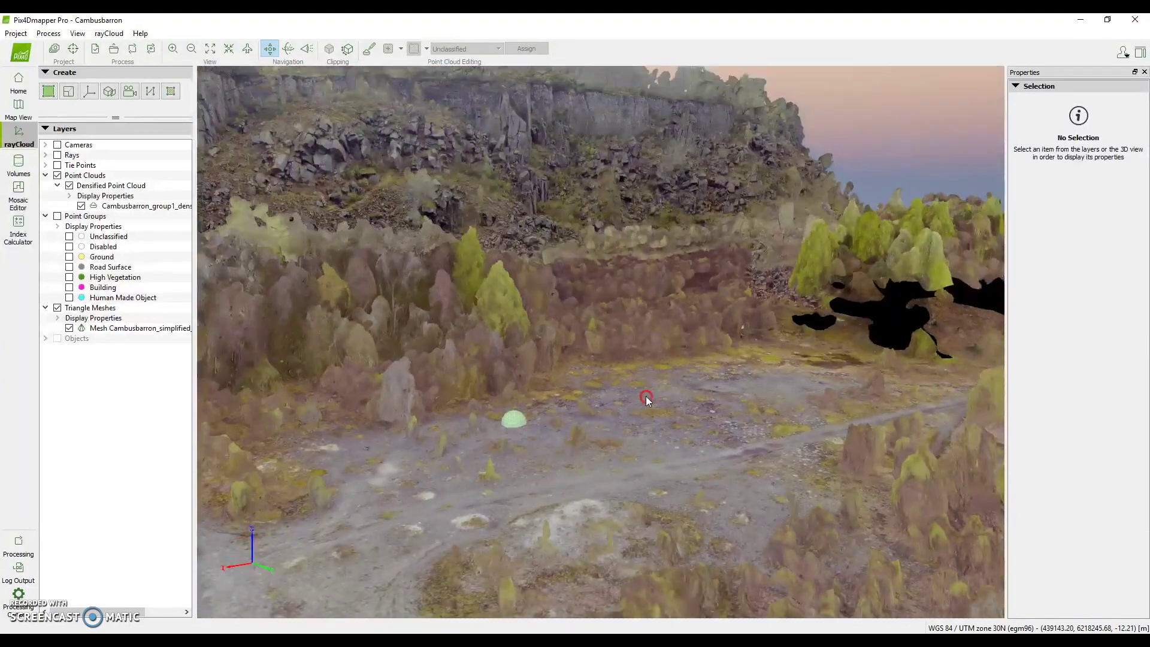
{"action": "scroll", "coordinate": [549, 281], "scroll_direction": "up", "scroll_amount": 3}
{"action": "scroll", "coordinate": [575, 328], "scroll_direction": "up", "scroll_amount": 3}
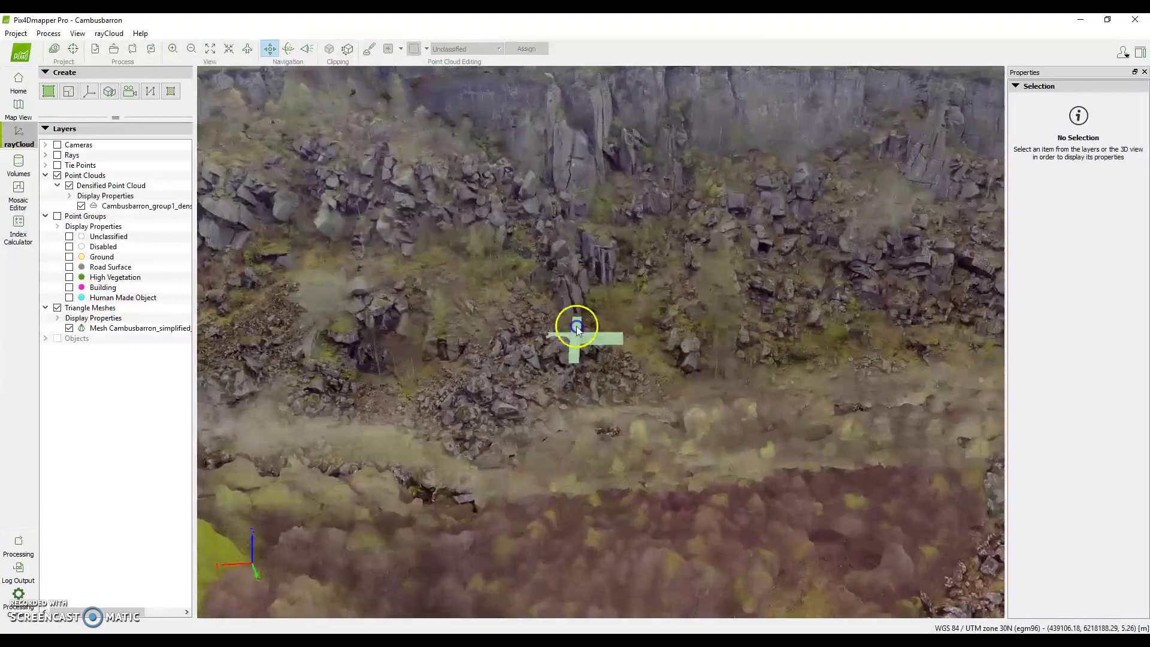
{"action": "scroll", "coordinate": [483, 331], "scroll_direction": "up", "scroll_amount": 2}
Shift the view across the cliff face and pull back to show the whole cliff.
{"action": "left_click_drag", "start_coordinate": [483, 330], "coordinate": [589, 396]}
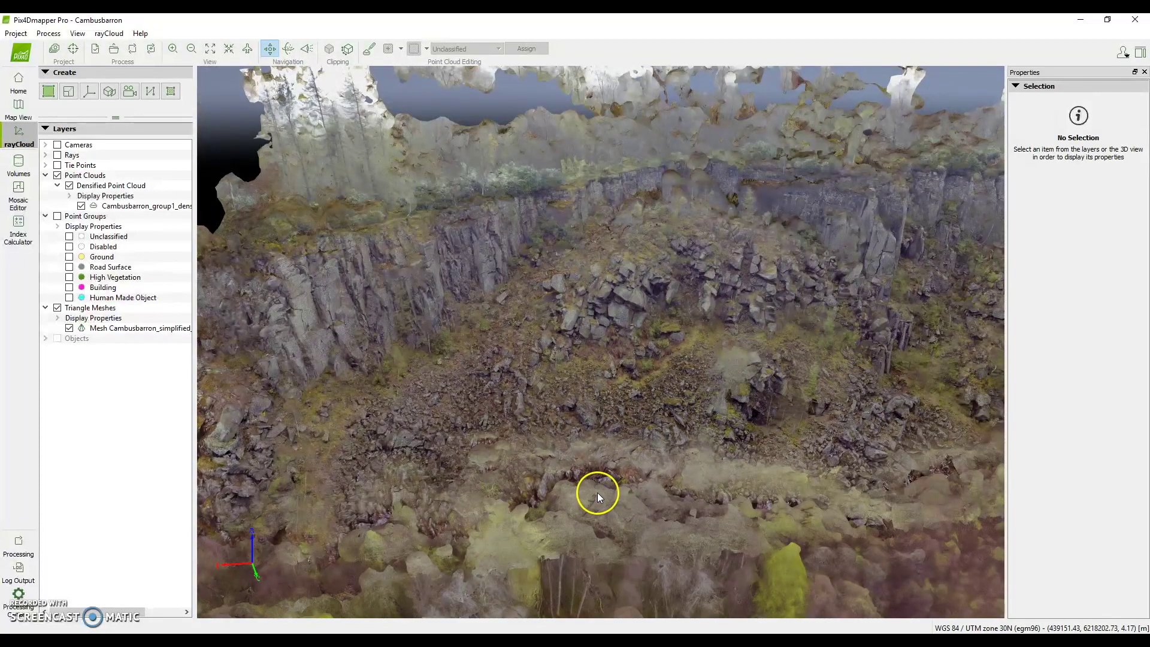
{"action": "left_click_drag", "start_coordinate": [627, 476], "coordinate": [721, 425]}
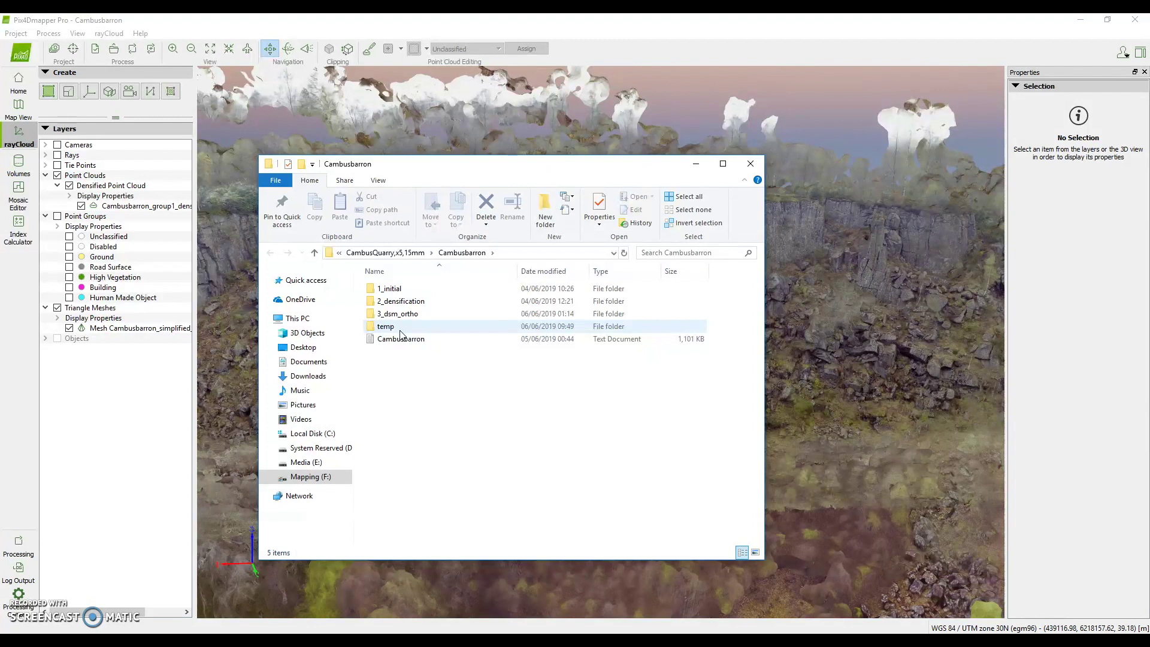
Browse 3_dsm_ortho, check contour outputs in Processing Options, and view the Cambusbarron_elev5m contour map.
{"action": "left_click", "coordinate": [405, 318]}
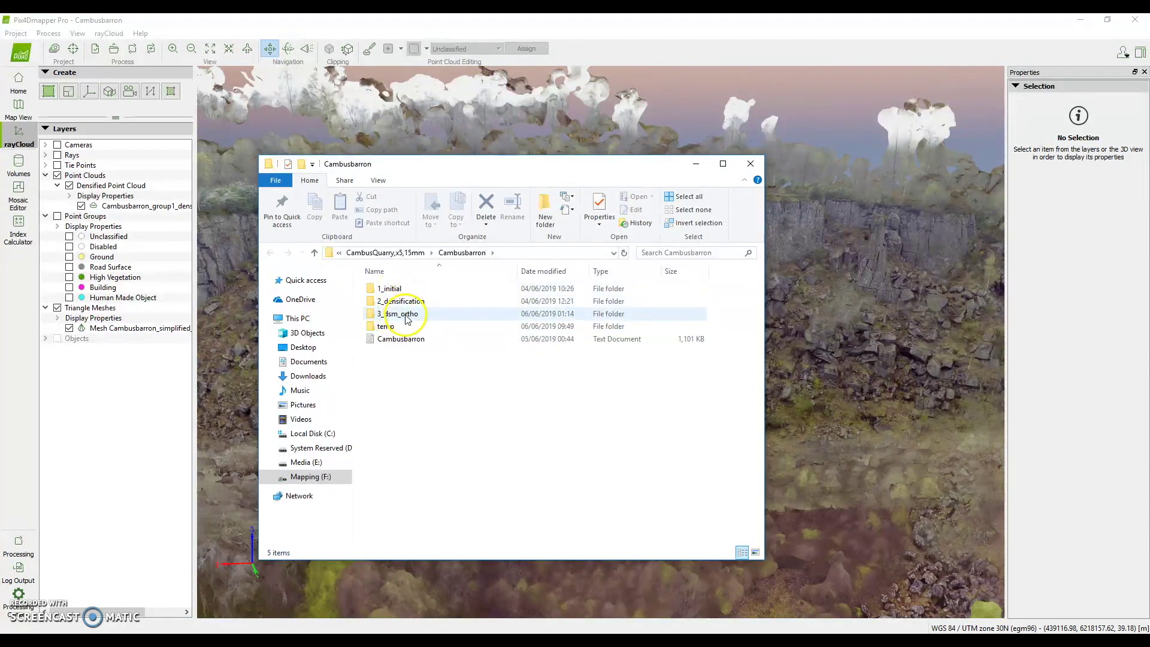
{"action": "left_click", "coordinate": [464, 253]}
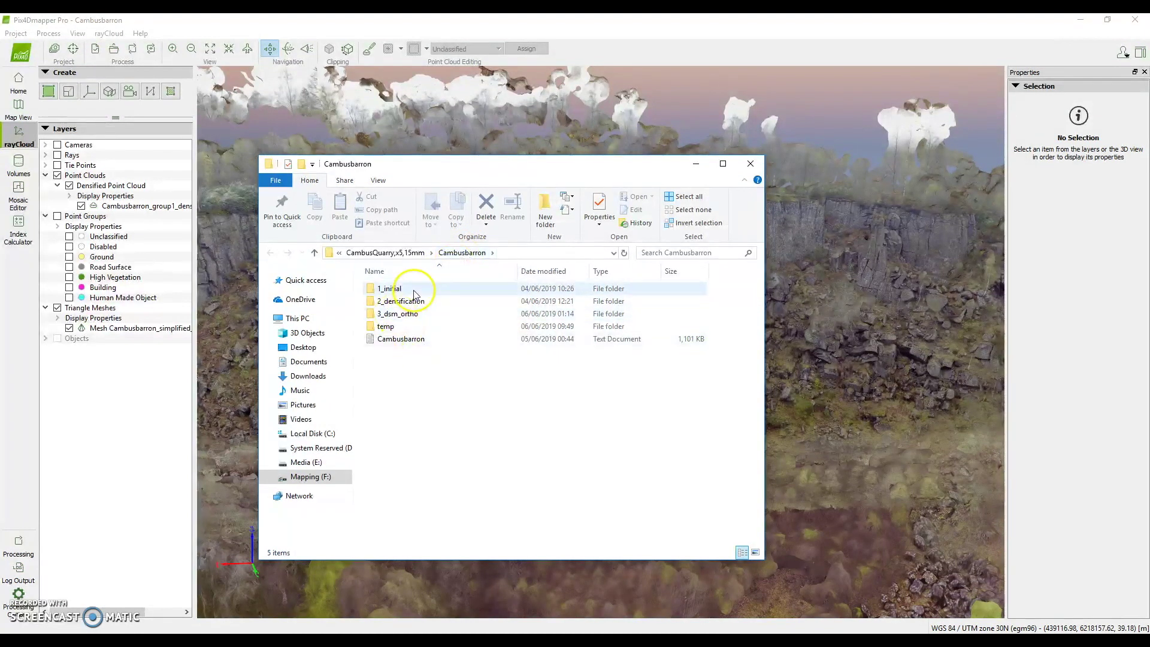
{"action": "left_click", "coordinate": [90, 557]}
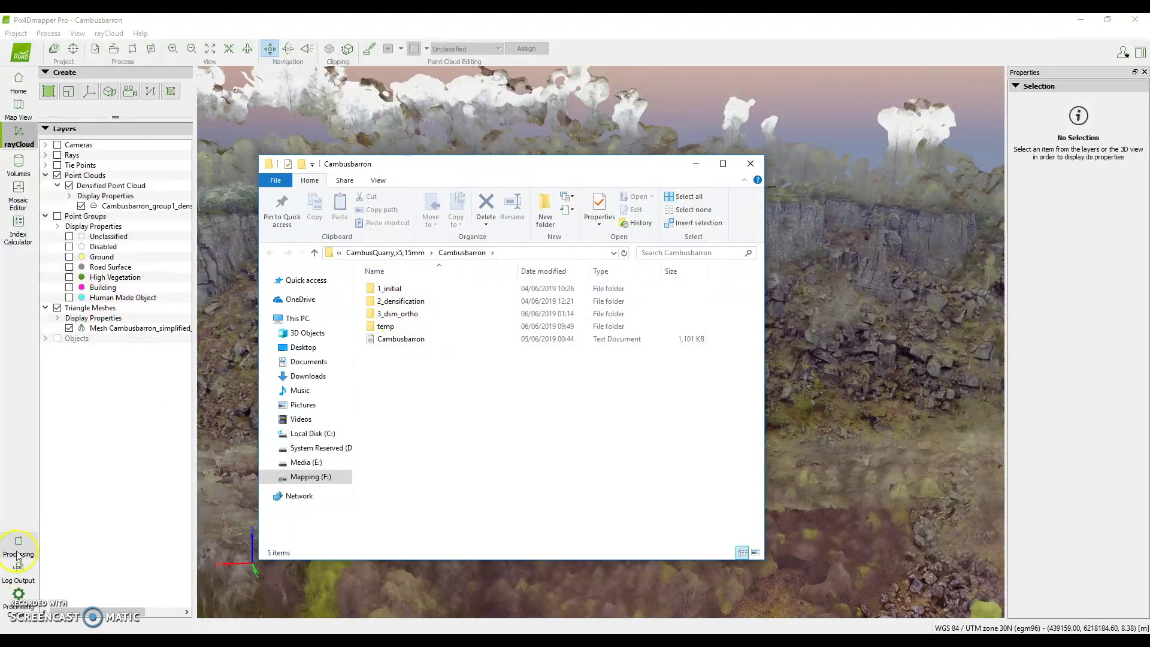
{"action": "left_click", "coordinate": [18, 594]}
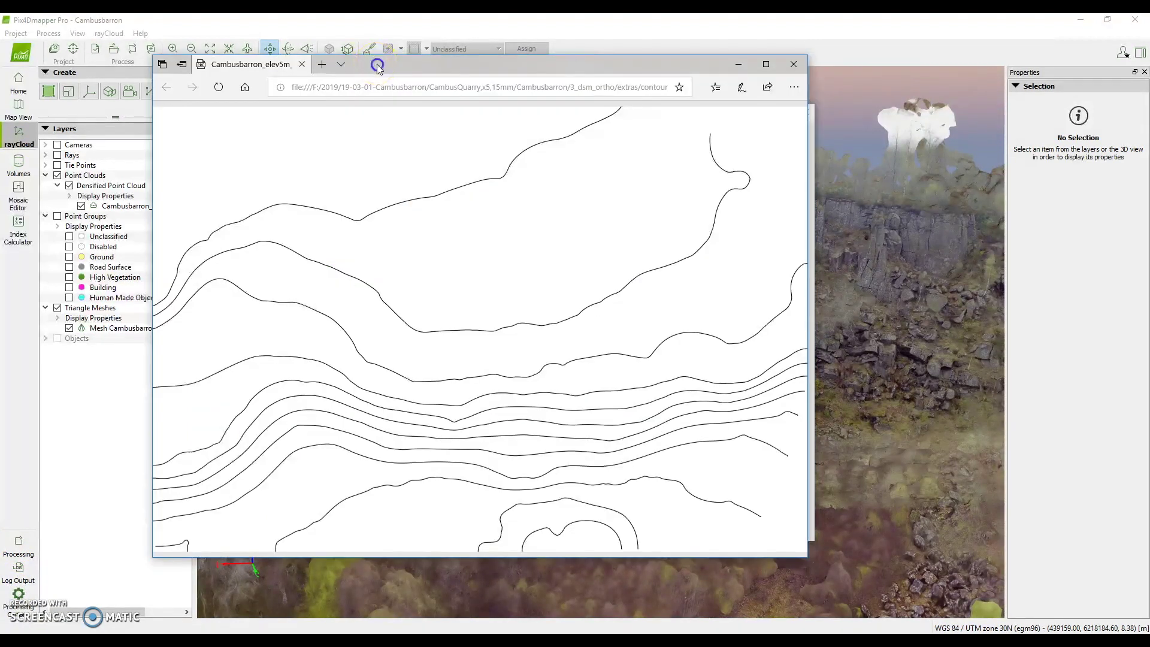
{"action": "left_click_drag", "start_coordinate": [375, 62], "coordinate": [423, 87]}
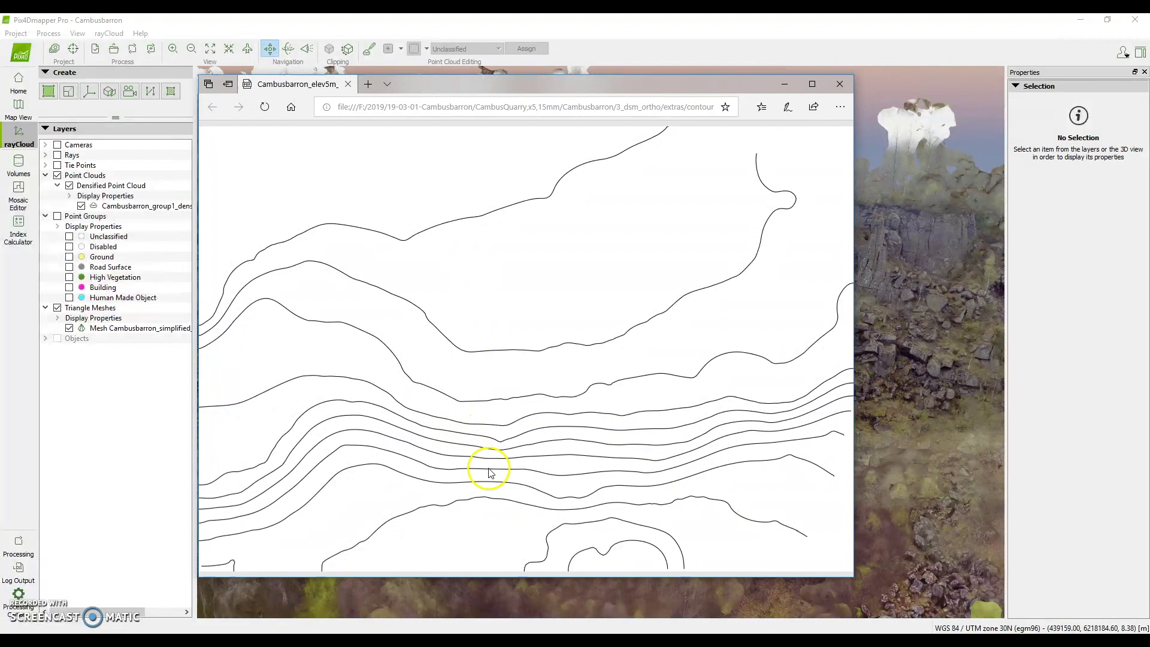